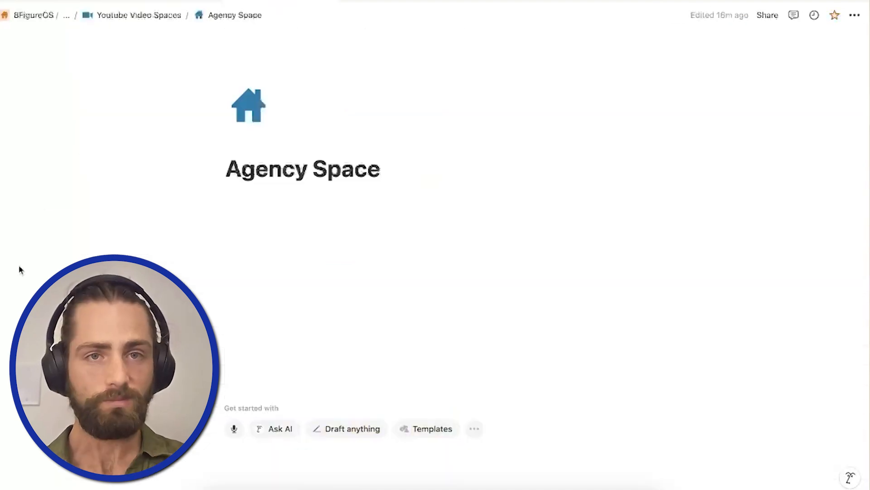
Insert a full-page database named Onboarding Process into the Agency Space page.
click(295, 284)
text(/2c)
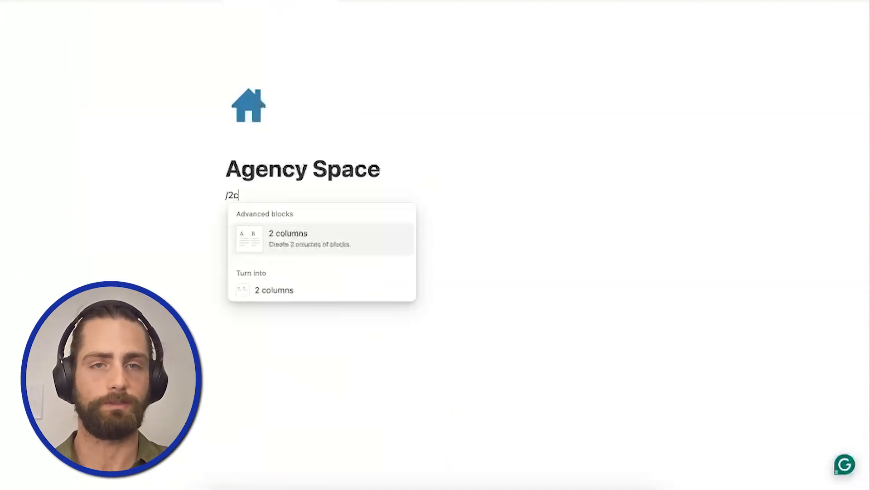
key(Return)
text(/)
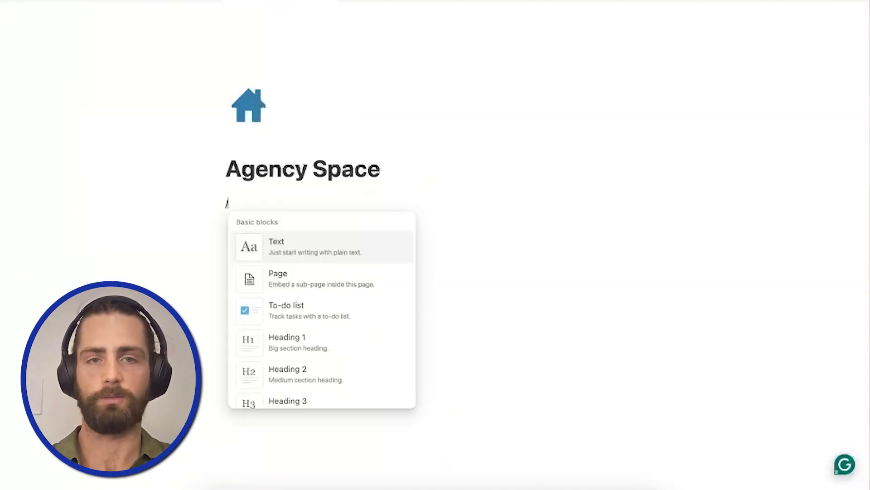
text(data)
key(Down)
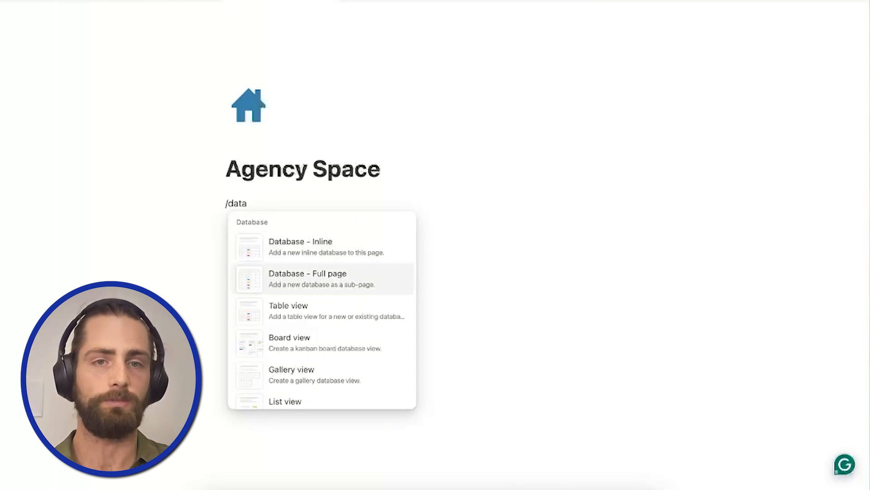
key(Return)
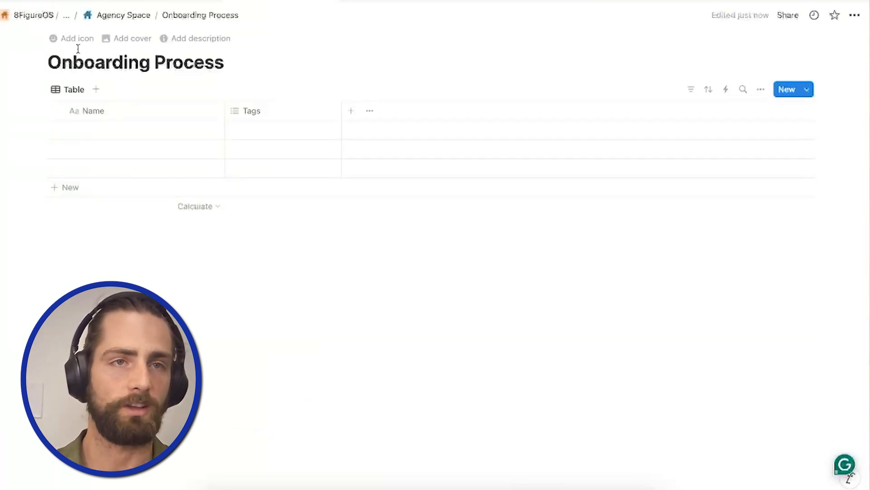
Give the Onboarding Process database a blue skateboard icon, searching the icon set for "boar".
click(77, 44)
click(51, 86)
text(boar)
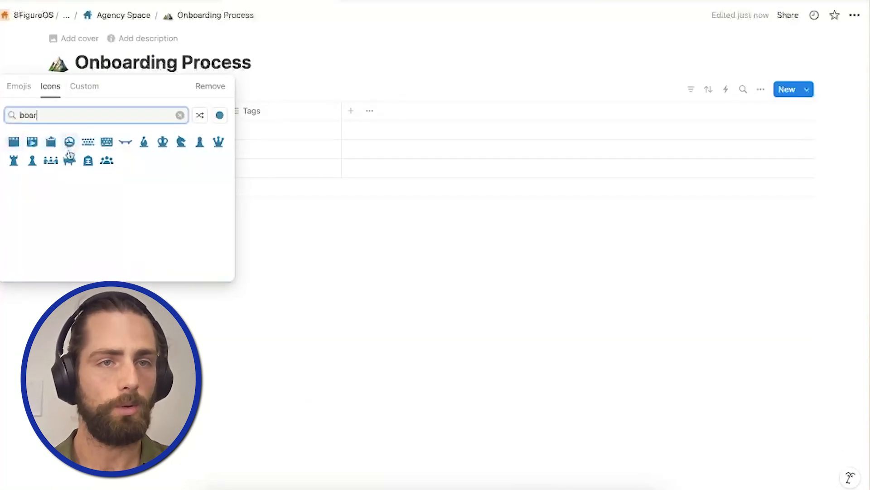
click(126, 142)
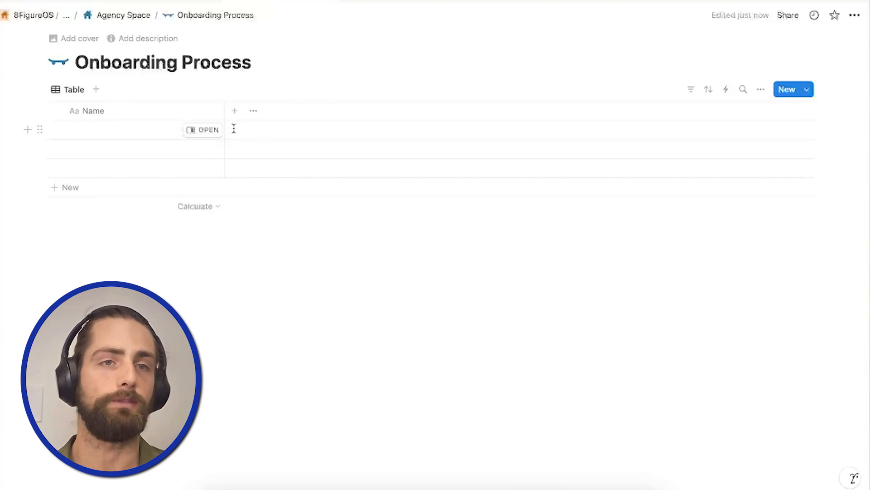
Add a date property named Due to the Onboarding Process database.
click(235, 111)
text(date)
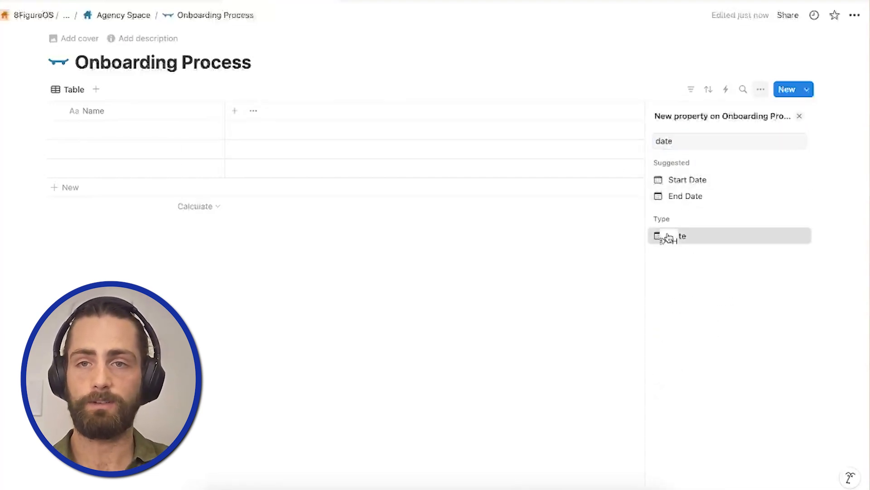
click(670, 237)
text(Due)
key(Return)
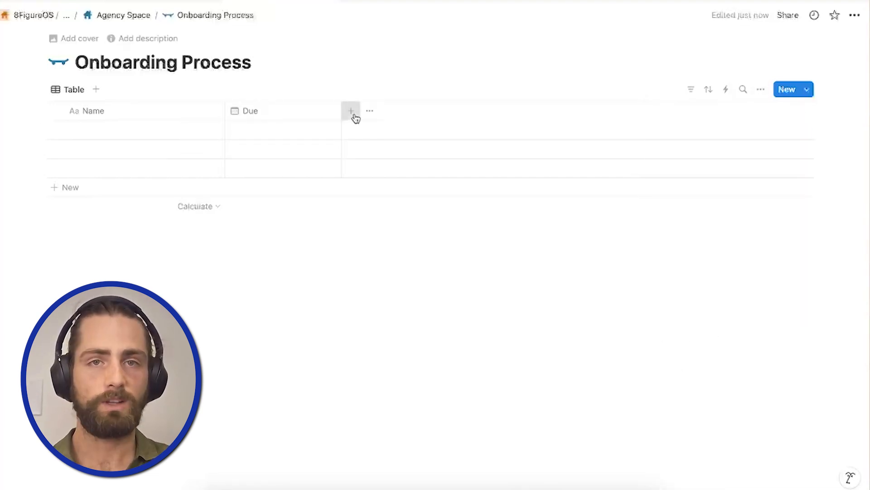
Add the suggested Assigned To person property and a select property named Role.
click(353, 114)
text(as)
click(701, 181)
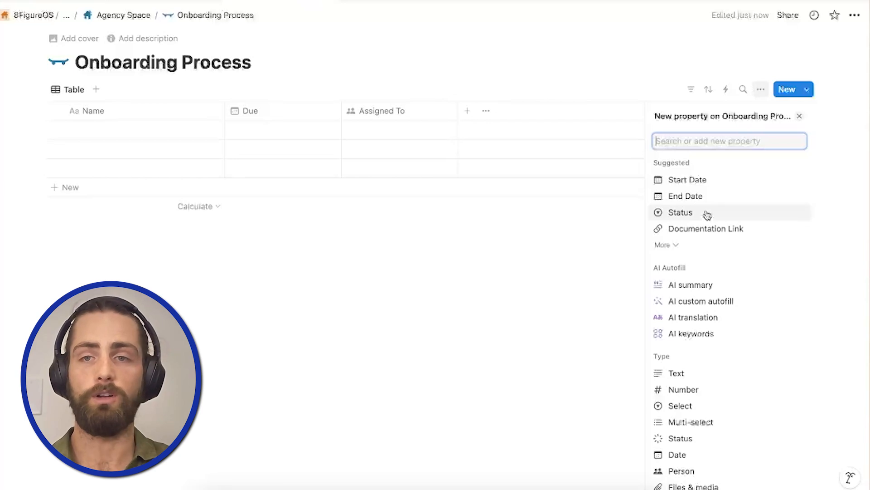
click(710, 408)
text(Role)
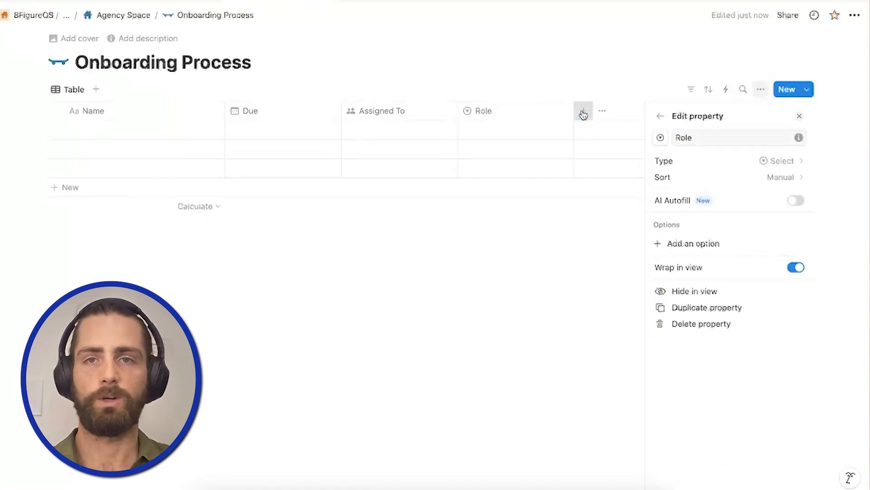
key(Return)
Add a select property named Phase and a text property named Notes.
click(583, 114)
text(sele)
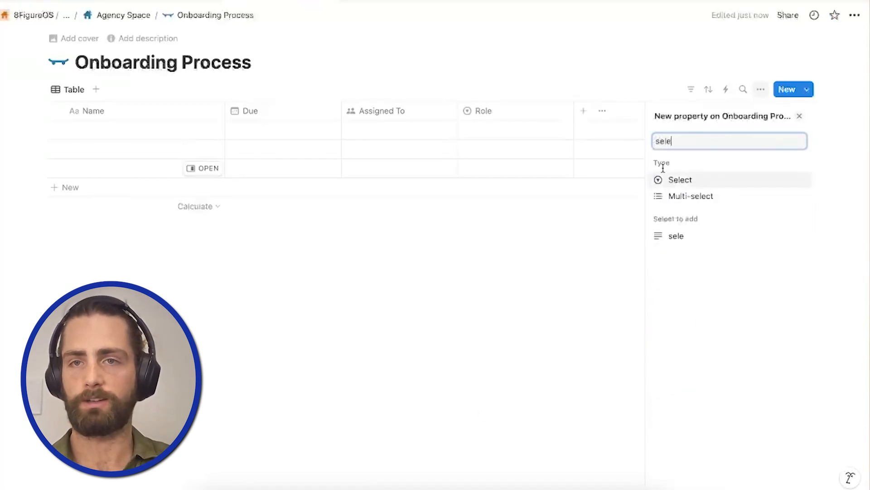
click(668, 179)
text(Phase)
key(Return)
click(694, 116)
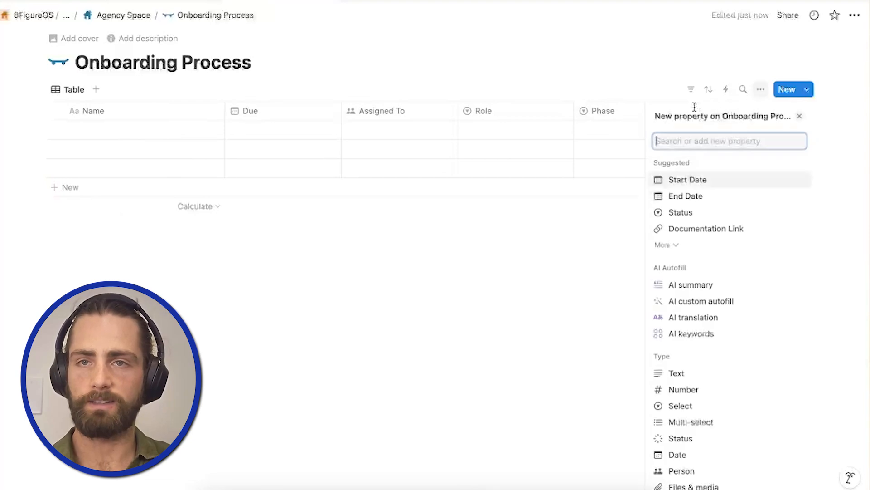
text(Notes)
key(Return)
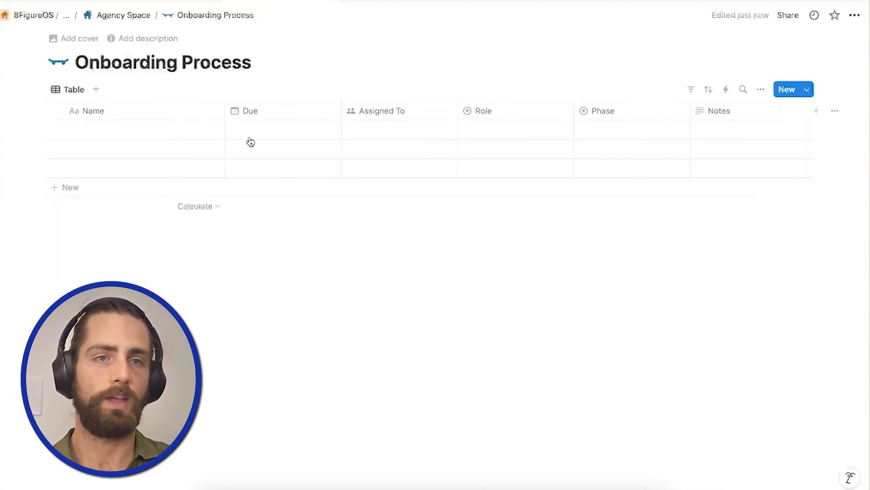
Return to the Agency Space page and add a full-page database named Clients below Onboarding Process.
click(135, 10)
click(274, 223)
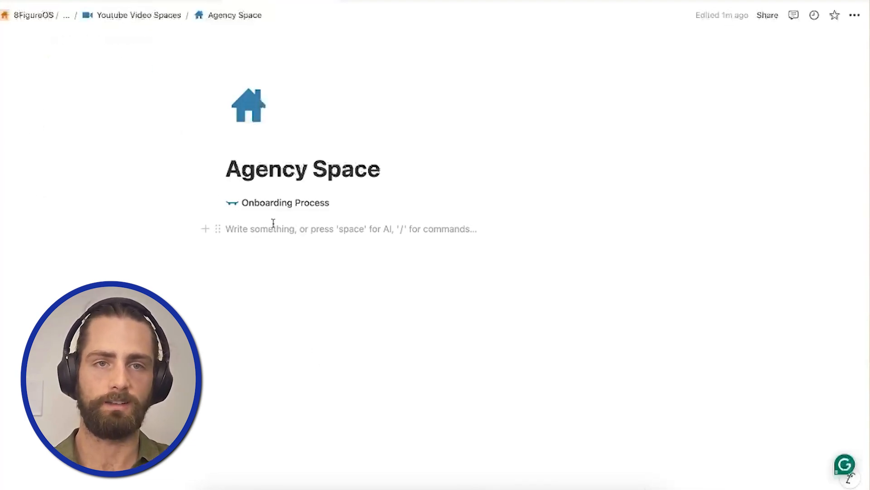
text(/da)
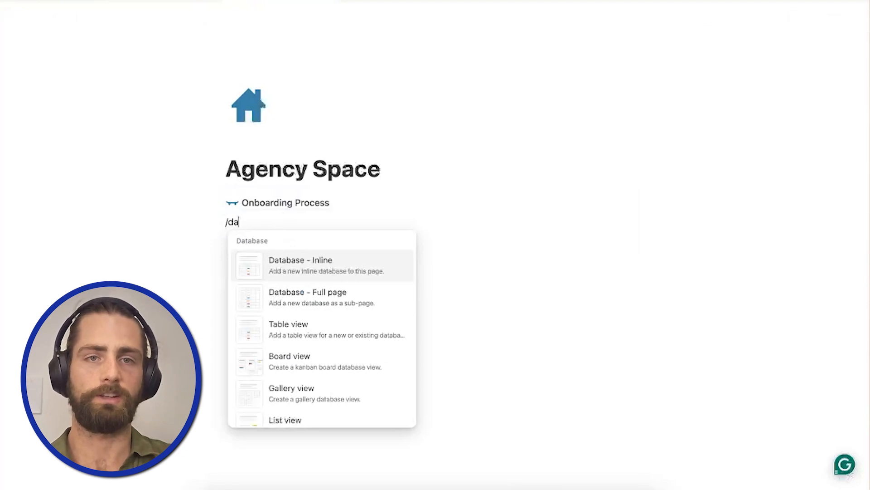
key(Down)
key(Return)
click(87, 59)
text(Clients)
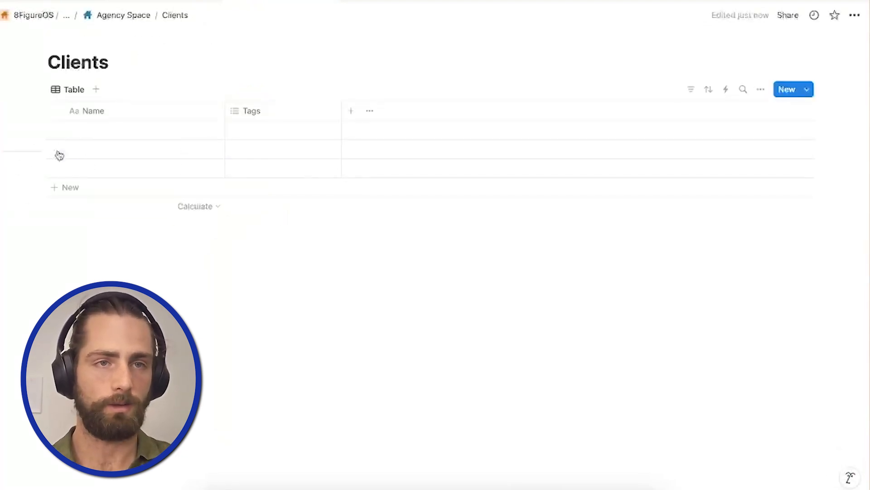
Delete two of the empty rows in the Clients table, and enter Client A and Client B as its entries.
drag(60, 155, 101, 167)
key(Delete)
click(116, 134)
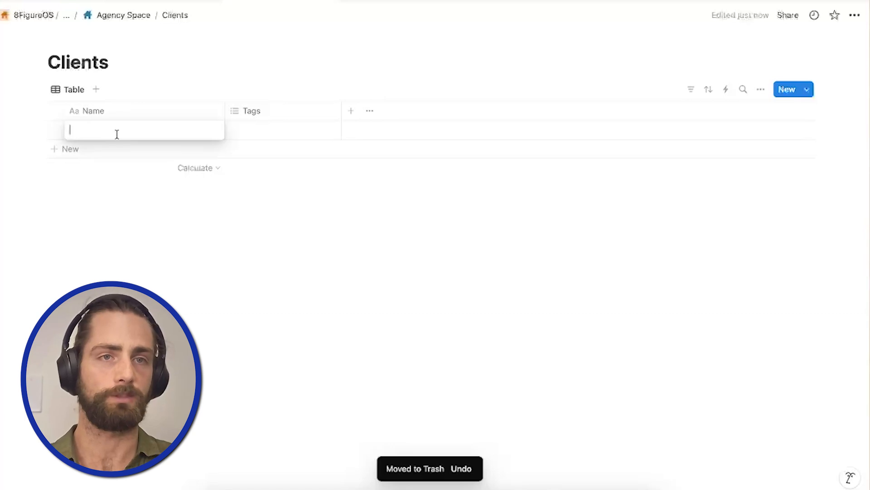
text(Client)
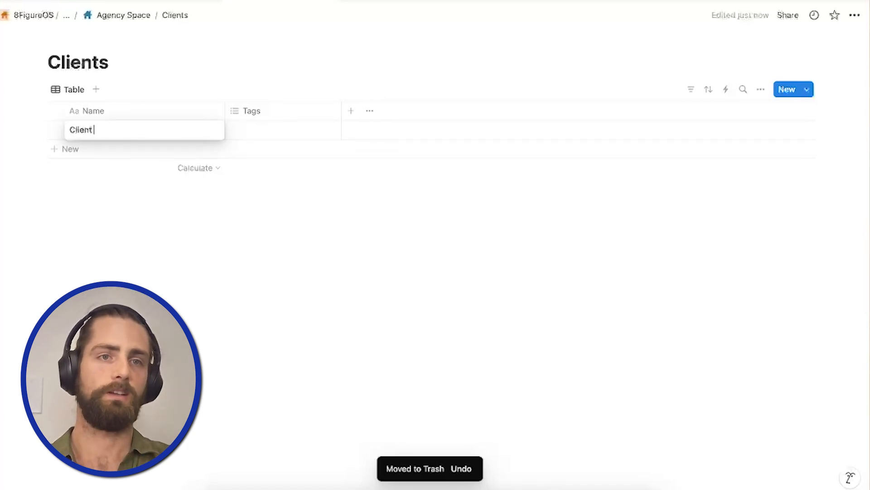
text( A)
click(116, 149)
text(Client B)
Delete the Tags property from the Clients database.
click(252, 113)
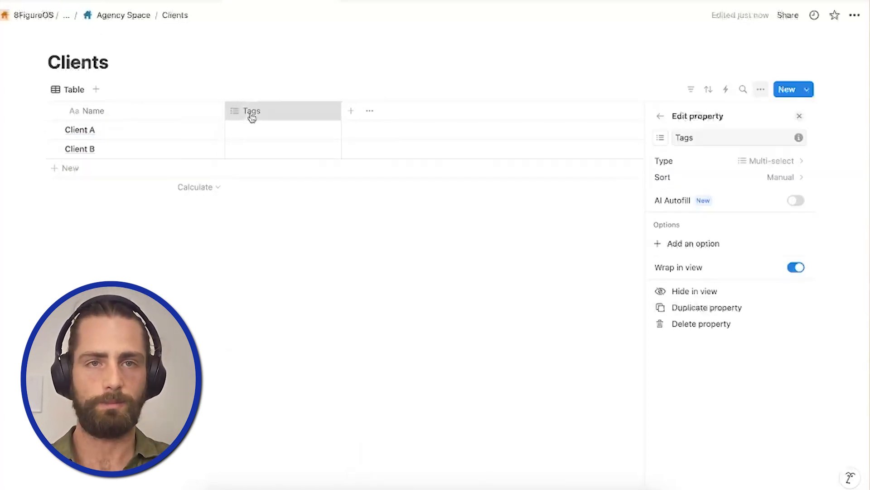
click(249, 113)
click(308, 303)
click(429, 252)
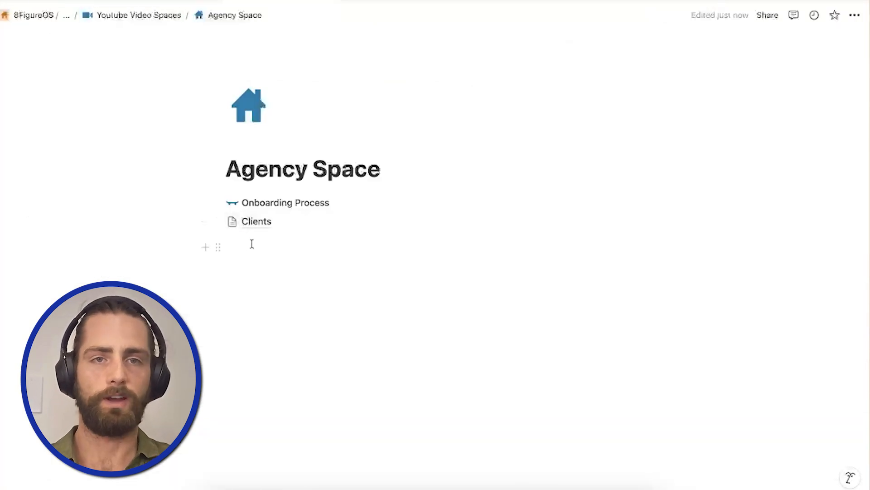
Give the Clients database a blue person icon, and add a database named SOPs to the Agency Space page.
click(233, 221)
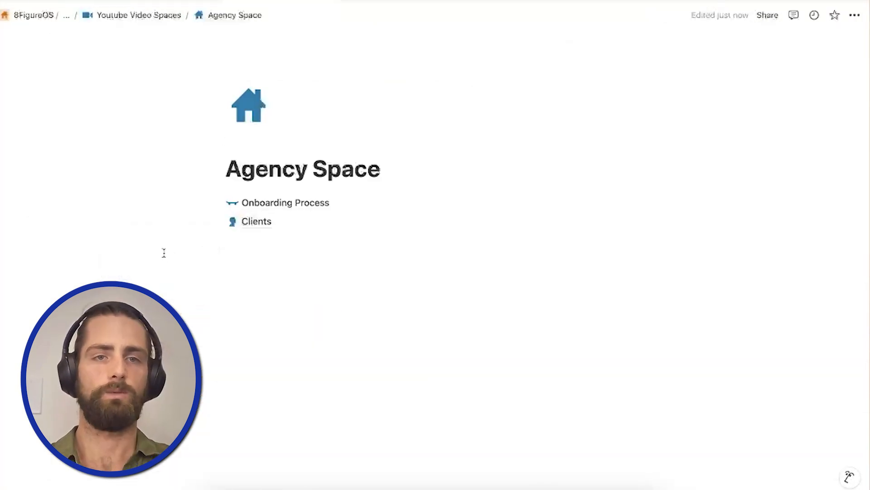
click(240, 240)
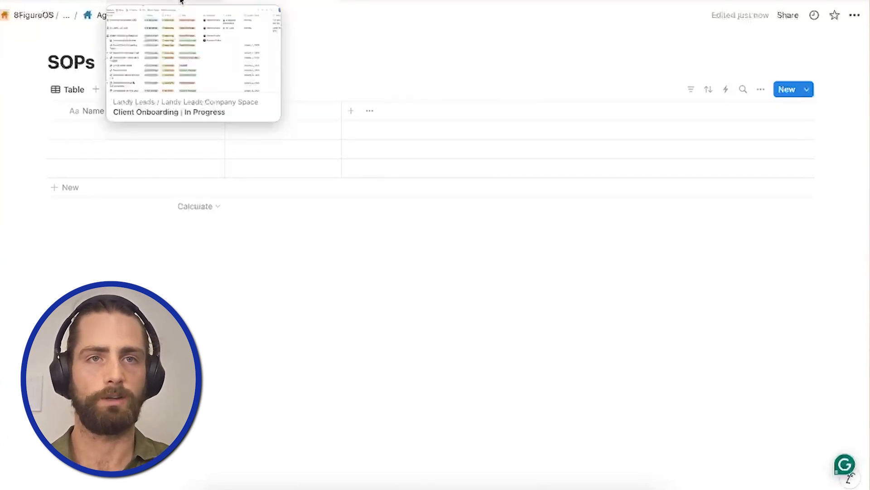
Return to the Onboarding Process database and add a relation property named Client linked to the Clients database.
click(135, 18)
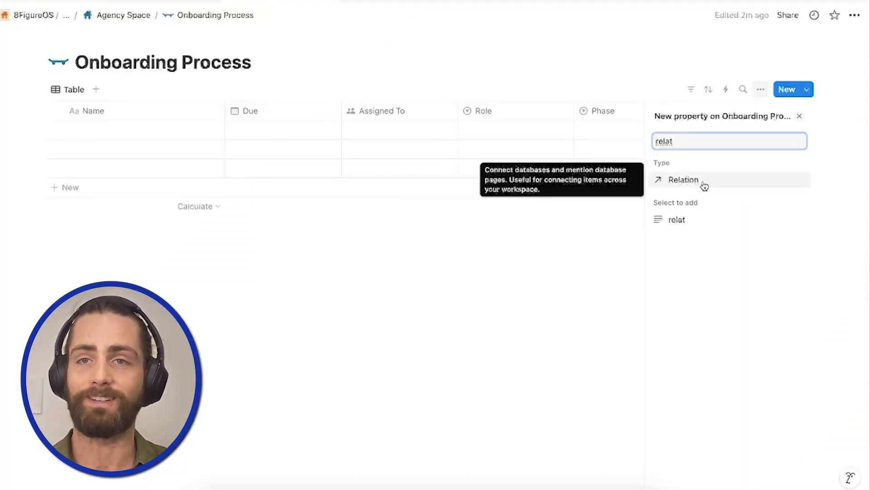
click(704, 185)
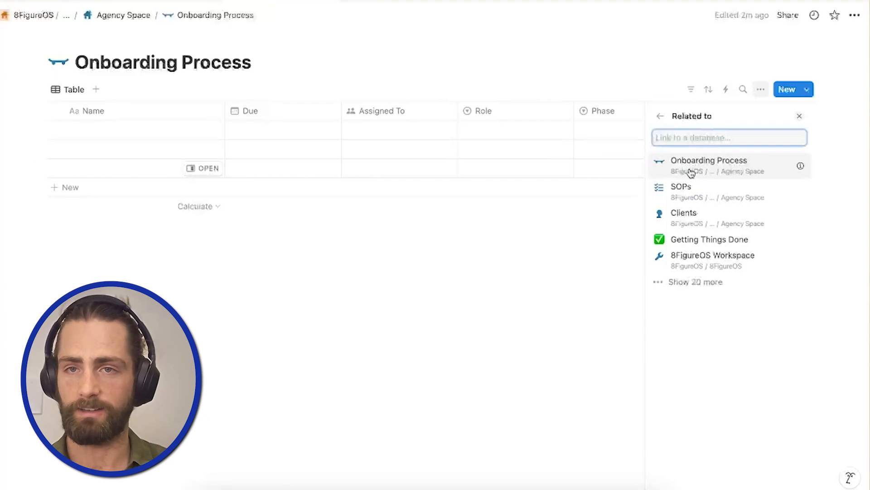
click(680, 214)
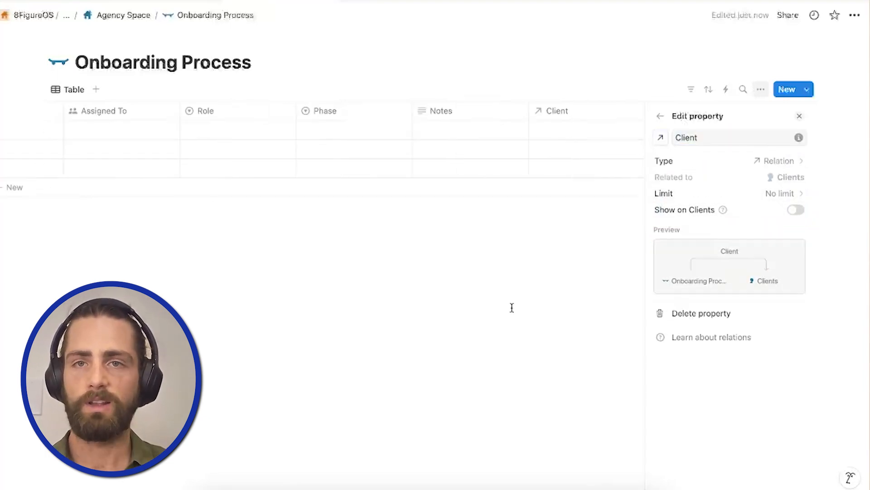
click(511, 307)
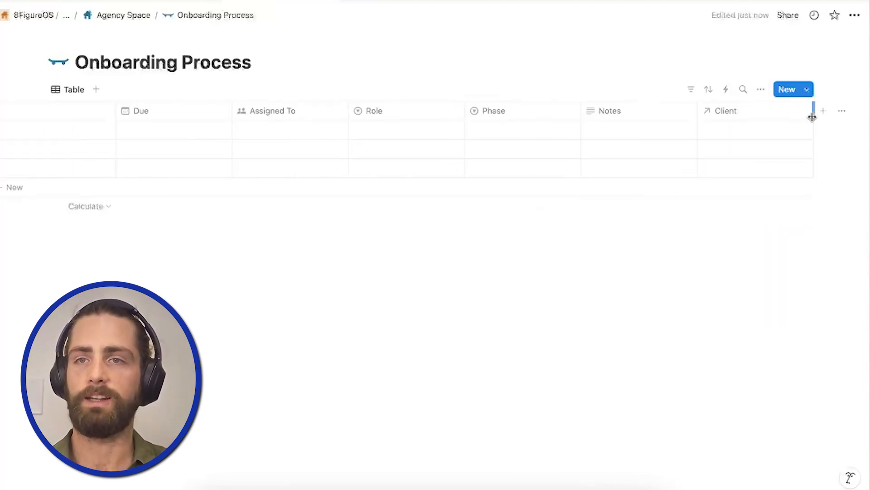
Add a property of type Status to the Onboarding Process database.
scroll(725, 120, left, 2)
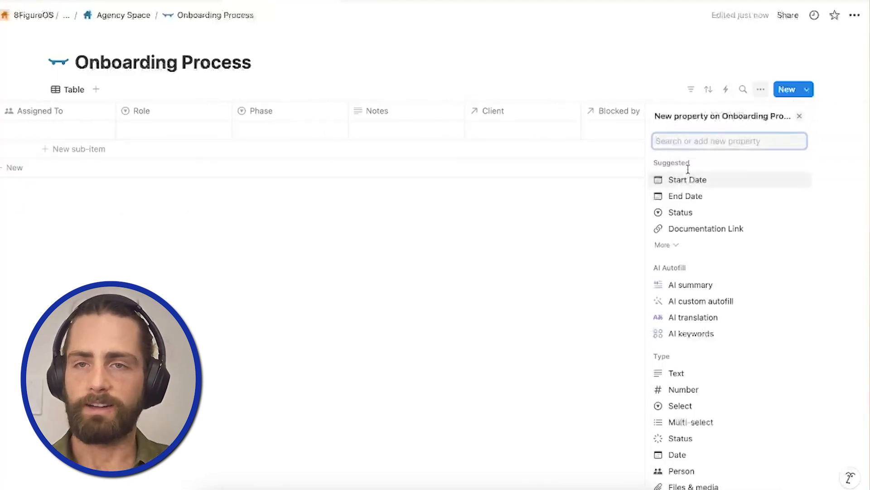
text(status)
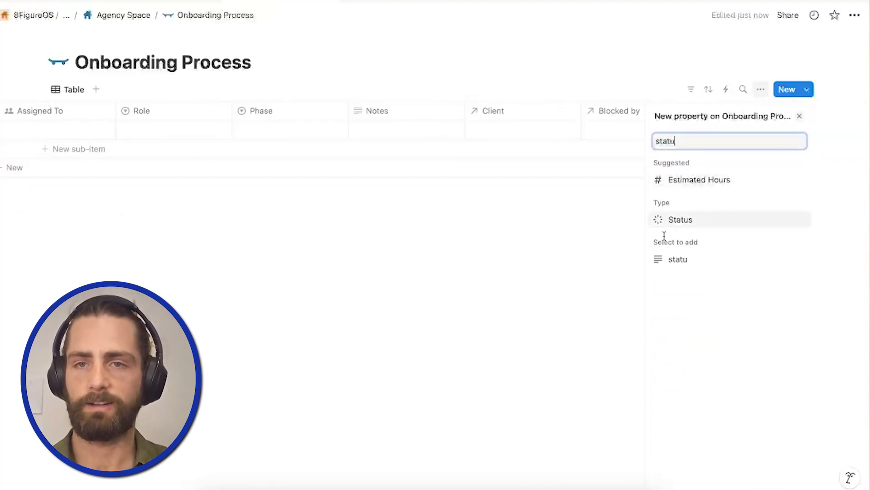
click(680, 218)
Add a yellow In Review option to the Status property's In progress group, placed below In progress.
click(800, 247)
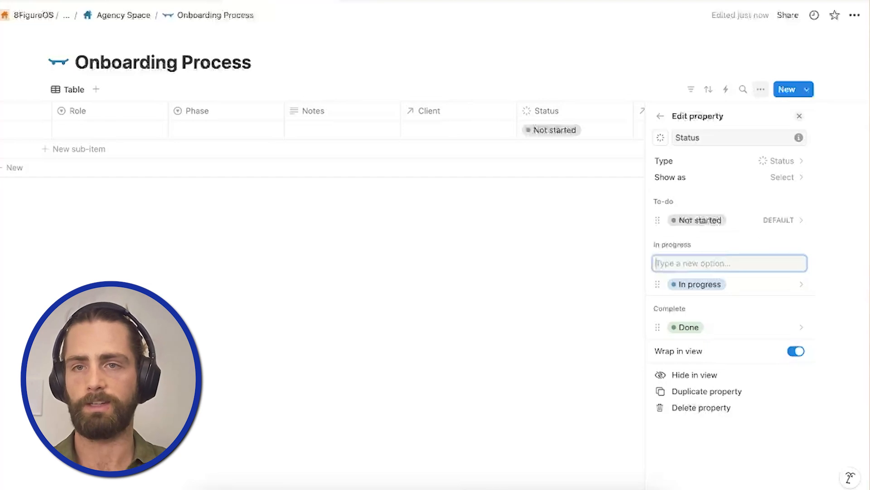
text(In Review)
key(Return)
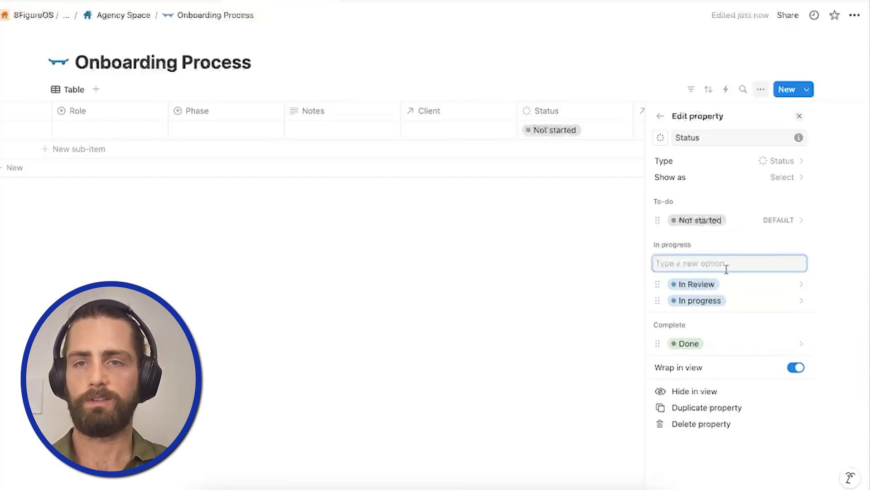
drag(707, 284, 705, 300)
click(706, 300)
click(726, 202)
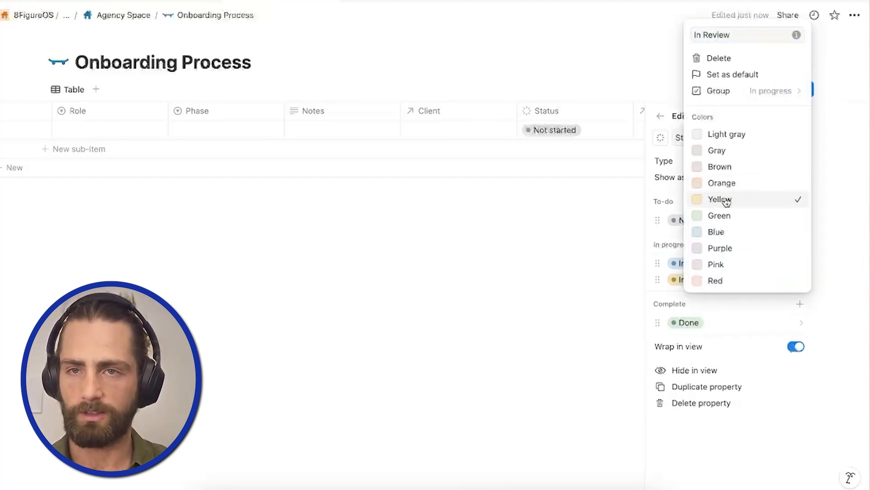
click(506, 294)
click(530, 243)
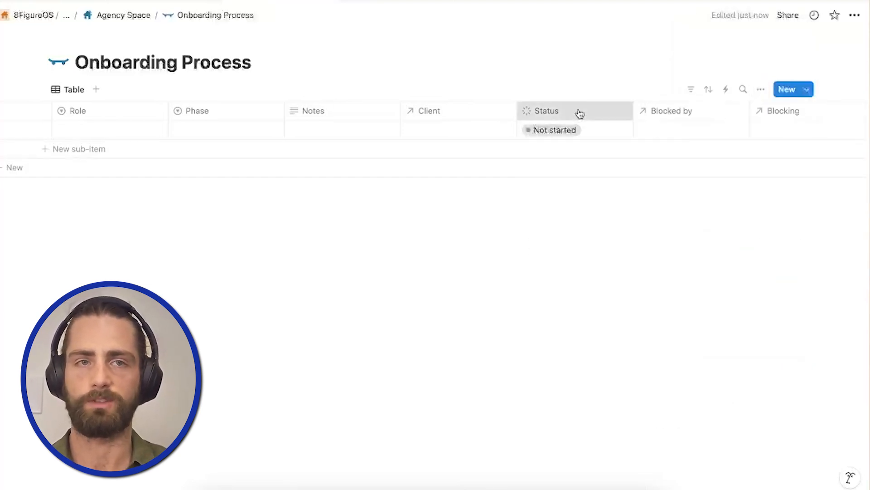
Move the Status column directly after the Name column.
drag(577, 114, 104, 113)
Turn Onboarding Process into a task database using Assigned To as assignee, Status as status and Due as due date.
click(806, 89)
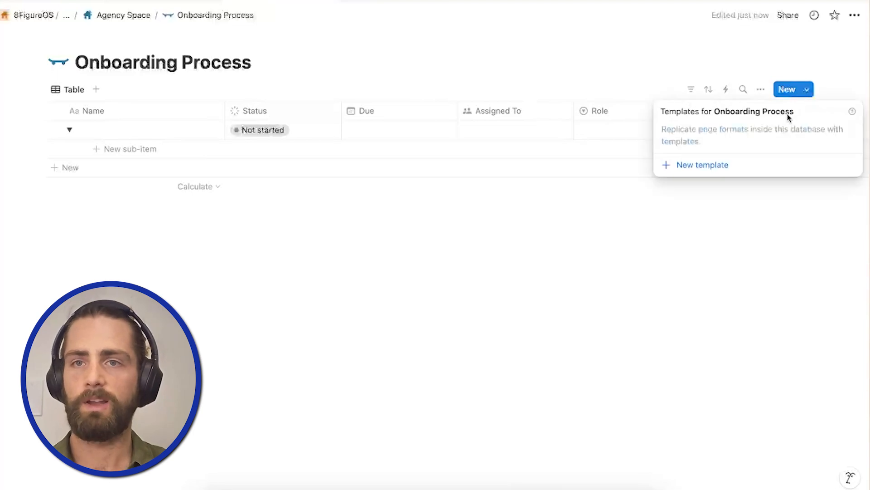
click(761, 89)
click(761, 90)
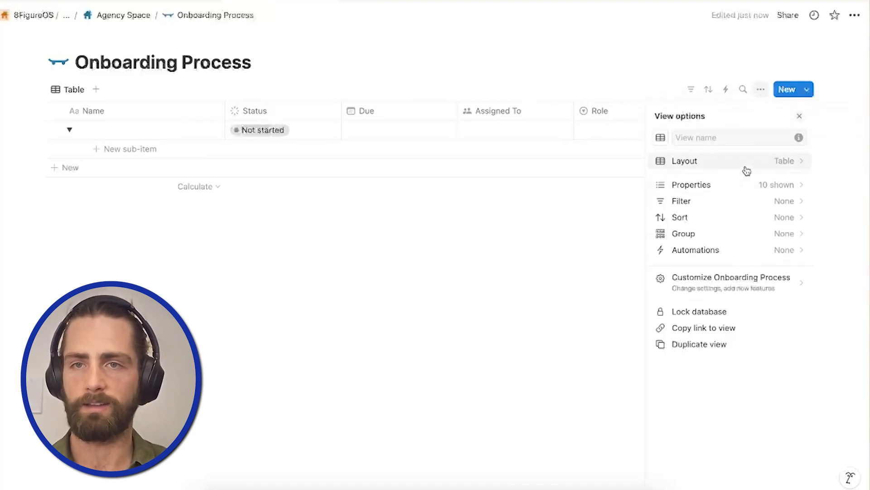
click(714, 276)
click(708, 262)
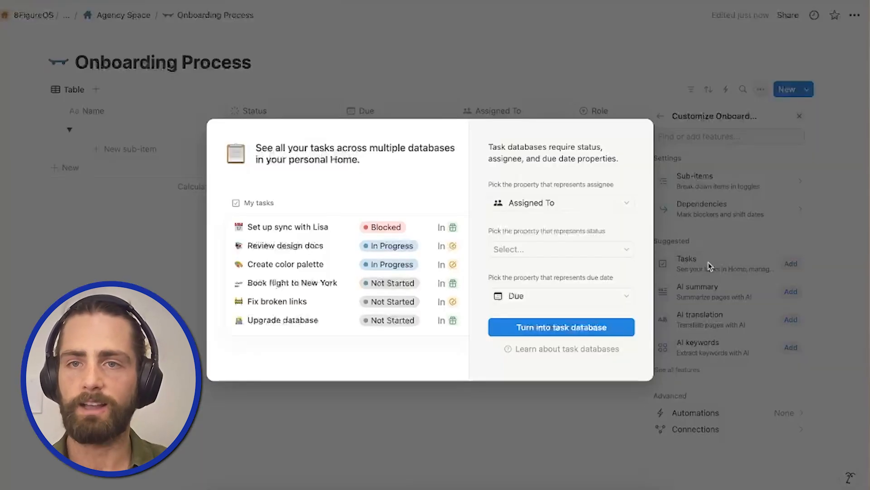
click(521, 251)
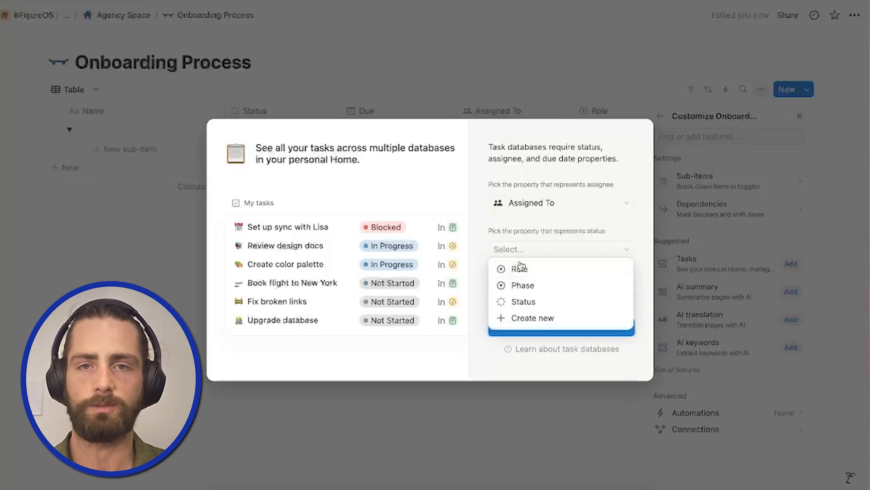
click(518, 299)
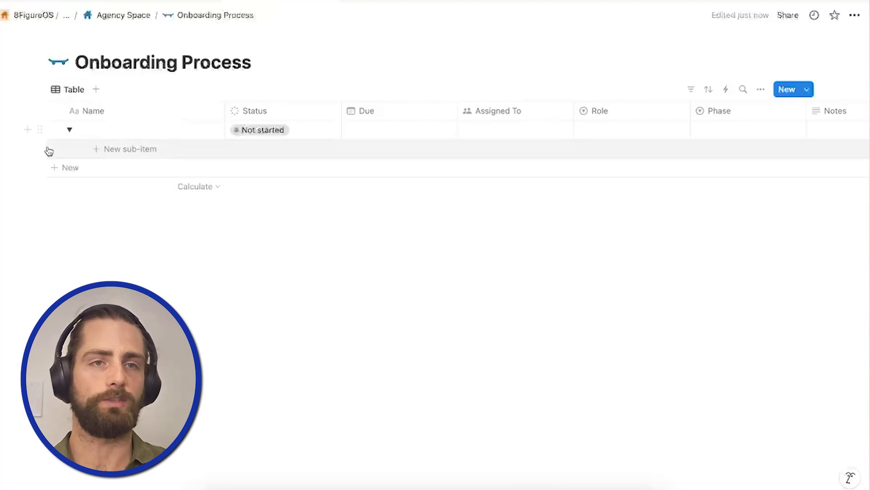
Filter the table view to items where Assigned To is Me and save the filter for everyone.
click(69, 130)
click(69, 94)
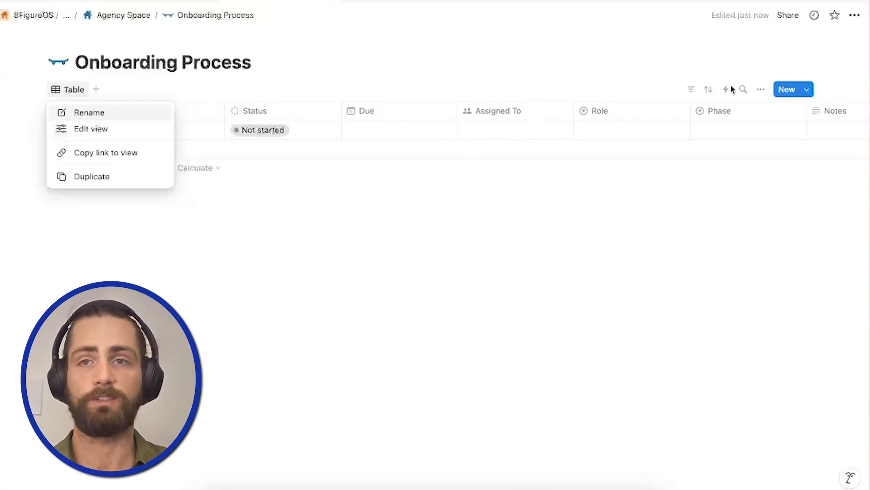
click(692, 88)
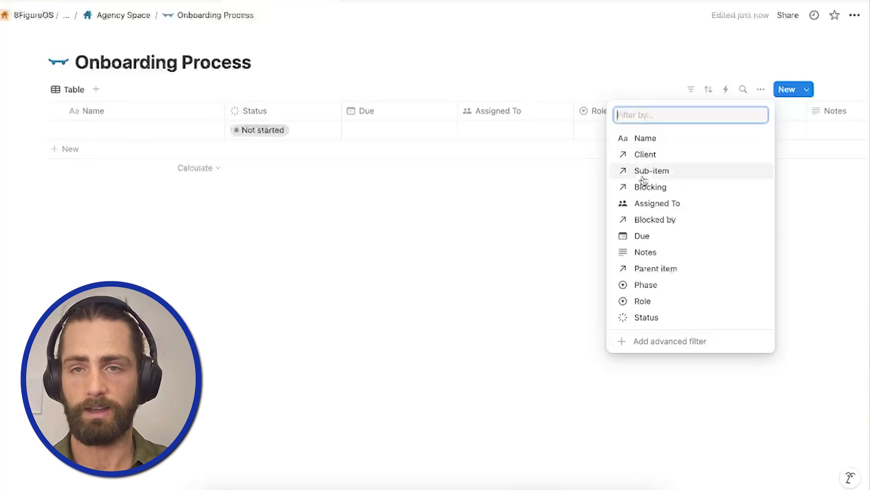
click(653, 204)
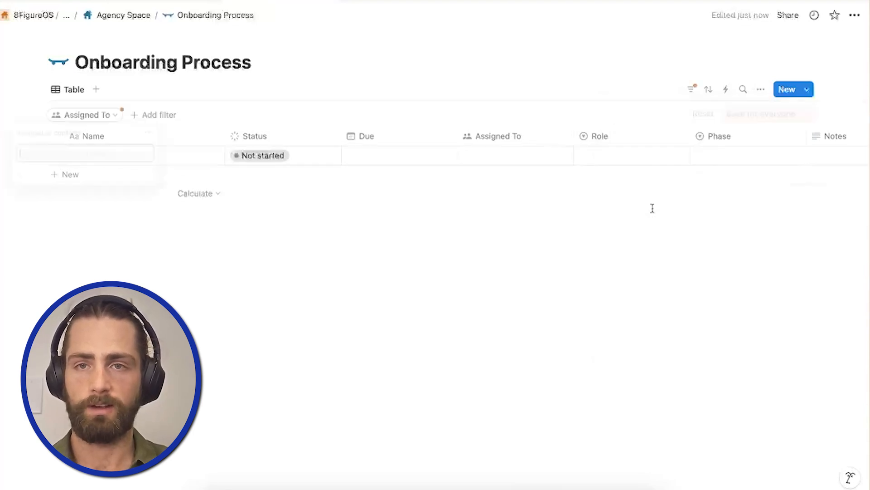
click(46, 177)
click(758, 167)
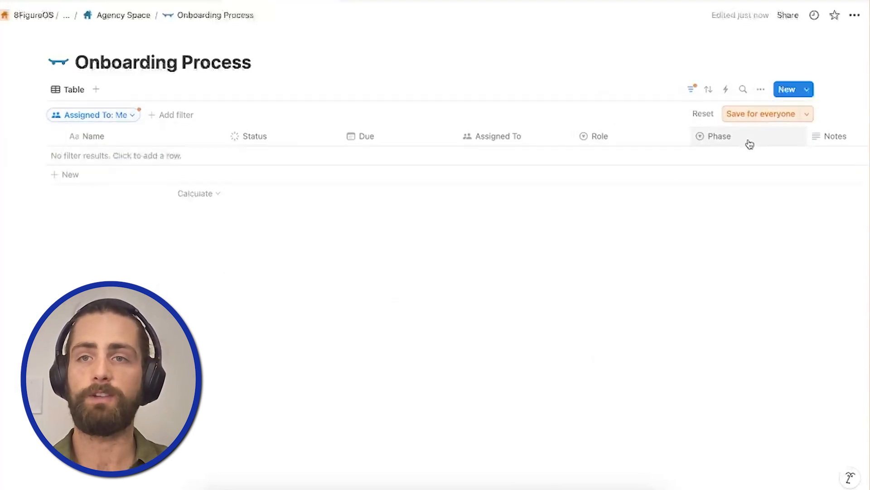
click(753, 114)
Rename the current table view as Mine and give it a person icon.
click(74, 96)
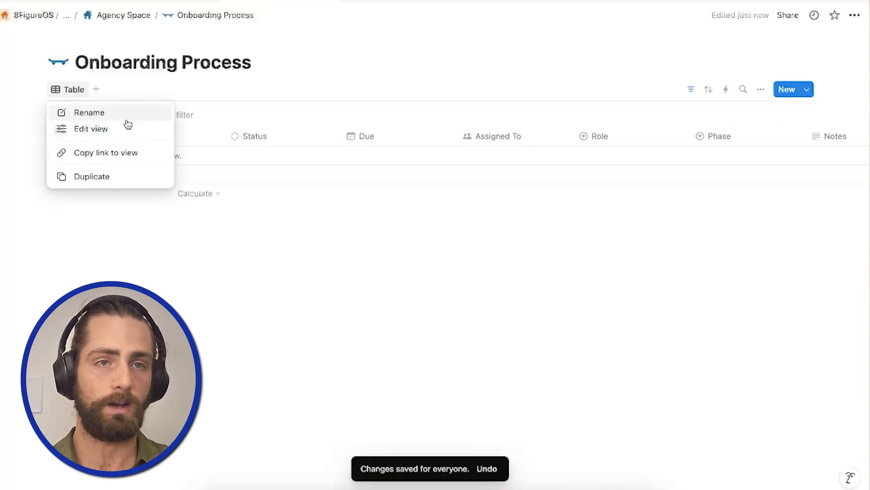
click(124, 127)
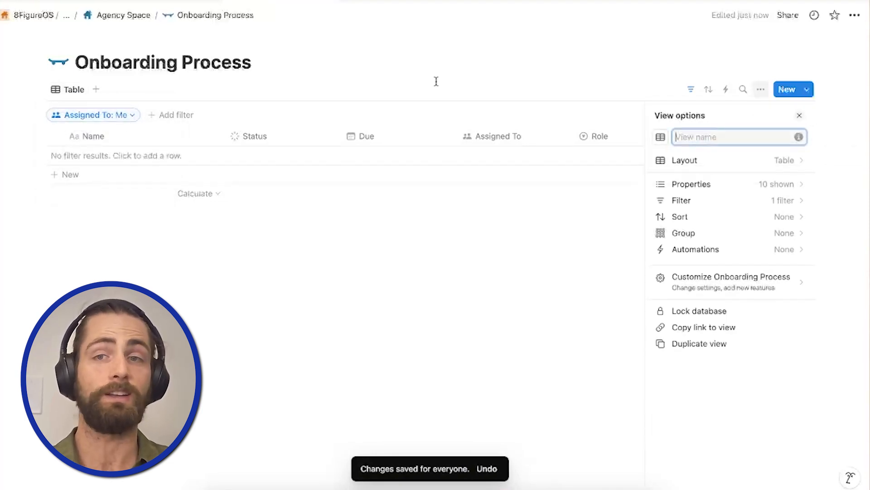
text(Mine)
click(660, 137)
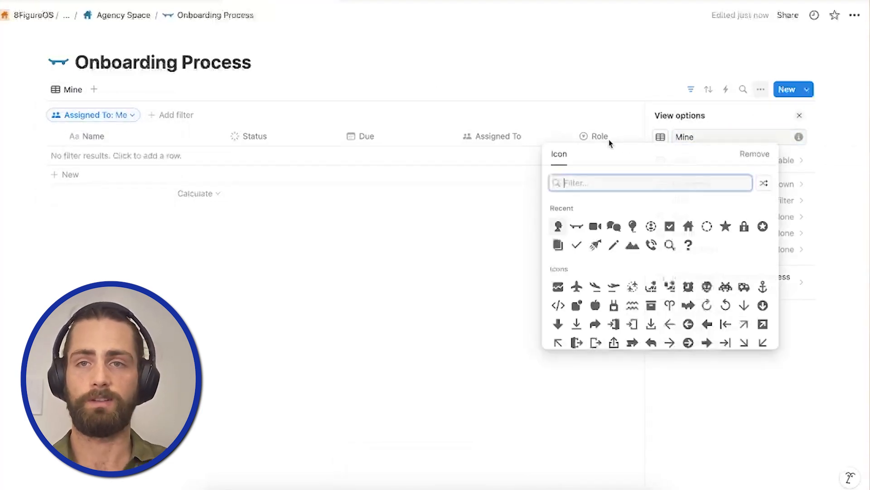
text(person)
click(633, 209)
key(Escape)
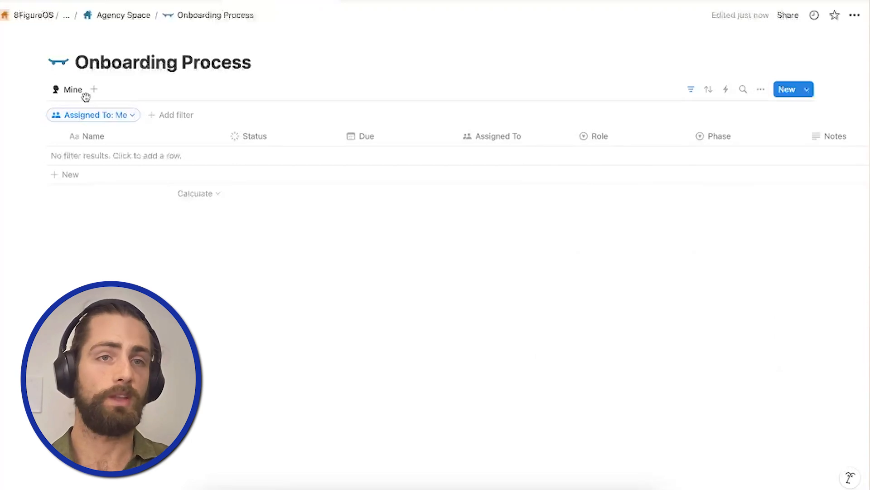
Set the Mine view to show sub-tasks as a flattened list.
click(761, 91)
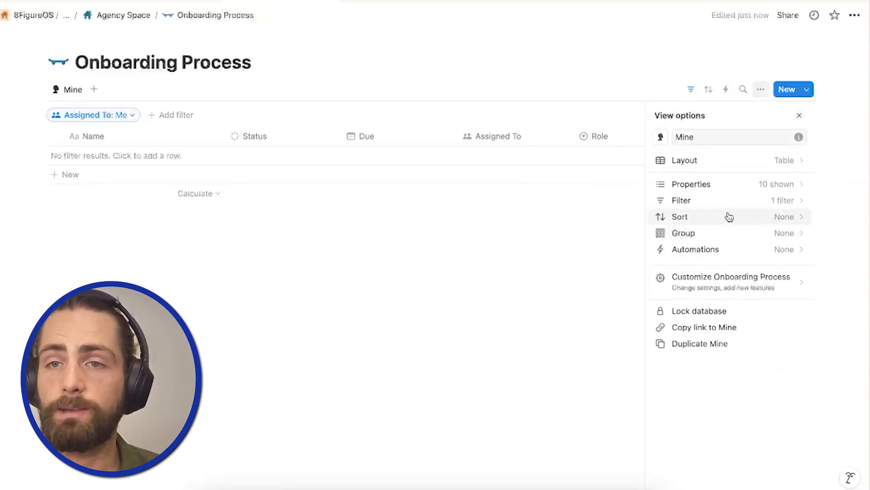
click(715, 282)
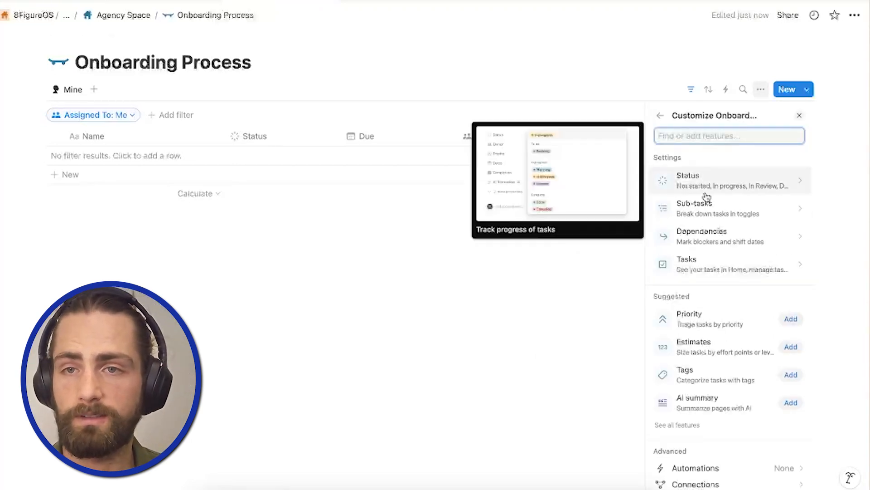
click(703, 210)
click(700, 233)
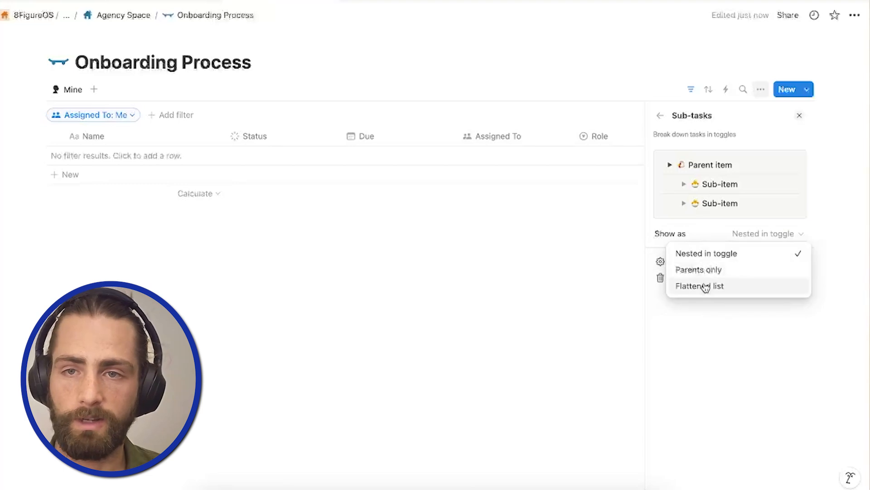
click(706, 286)
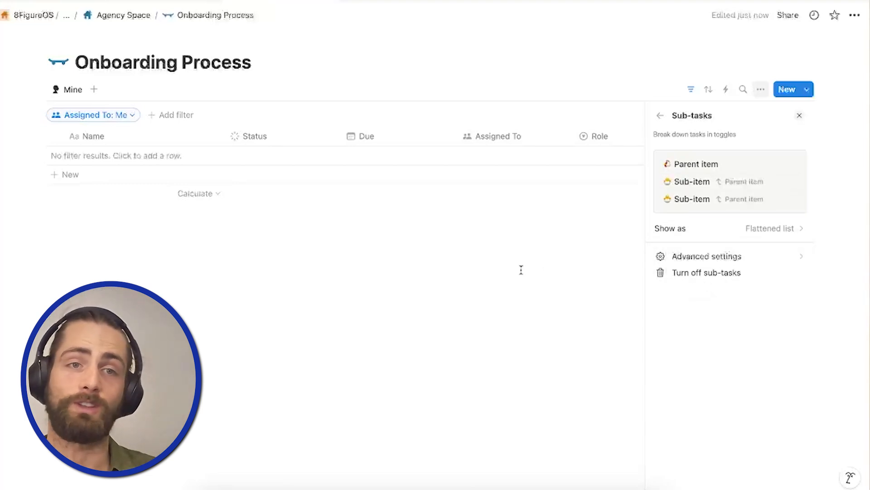
Add an All tasks view, rename it In Progress and give it the dashed circle icon.
click(94, 89)
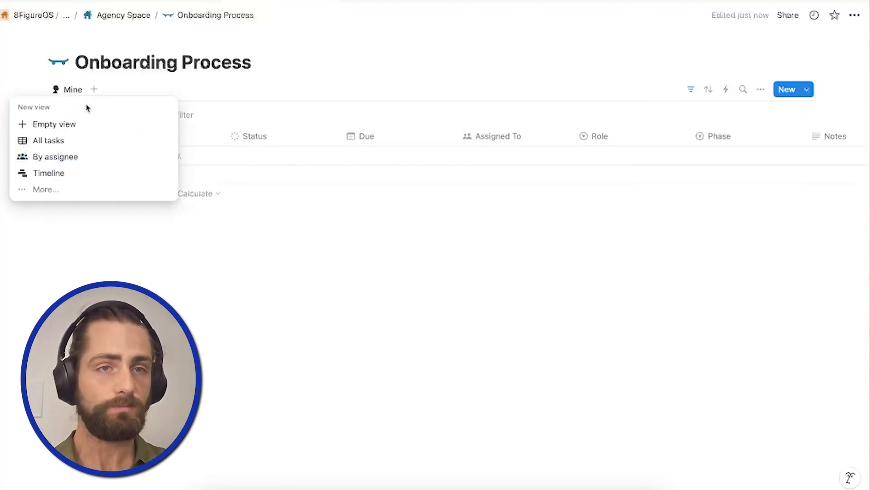
click(63, 141)
click(127, 89)
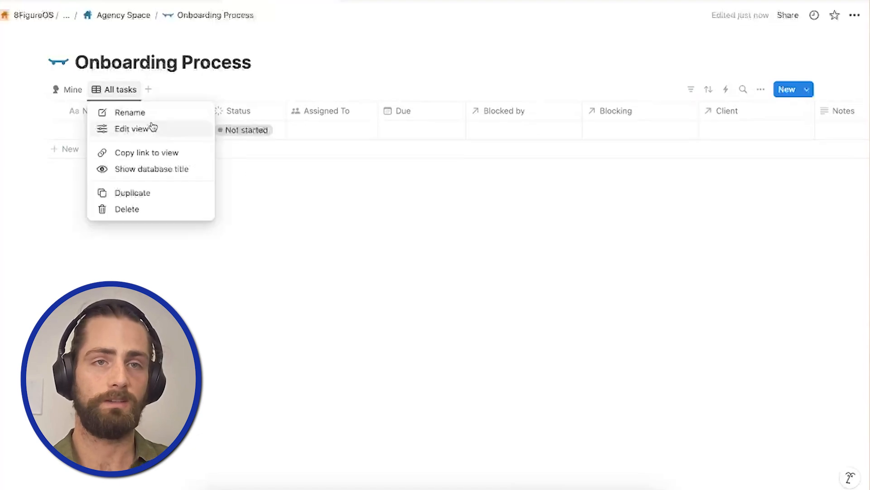
click(145, 128)
text(In Progress)
click(663, 139)
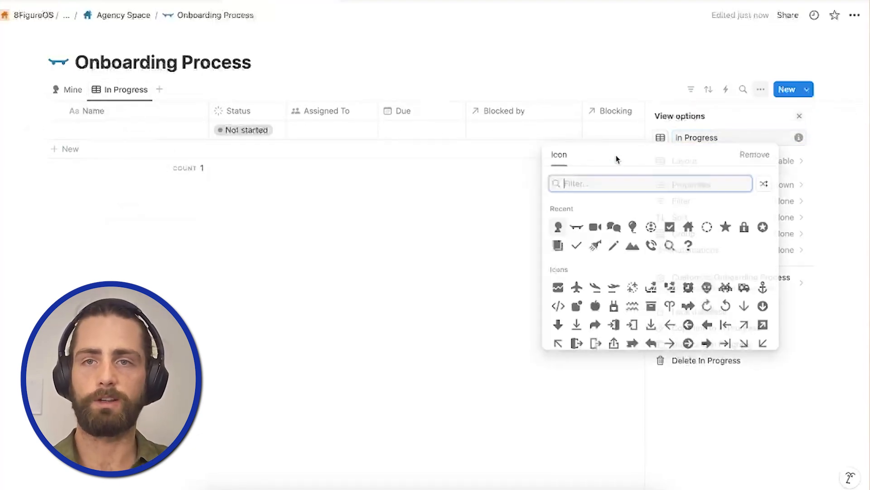
click(706, 227)
click(650, 86)
Filter the In Progress view to the To-do and In progress status groups and save the filter for everyone.
click(693, 89)
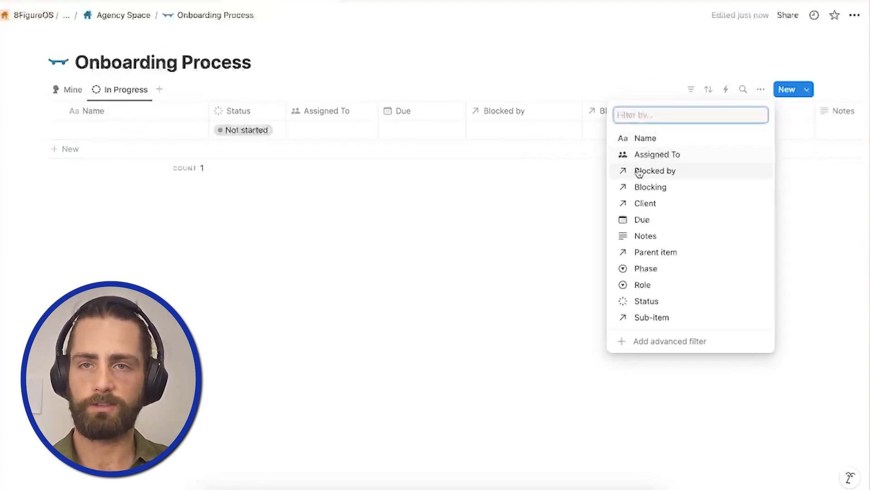
click(646, 300)
click(10, 149)
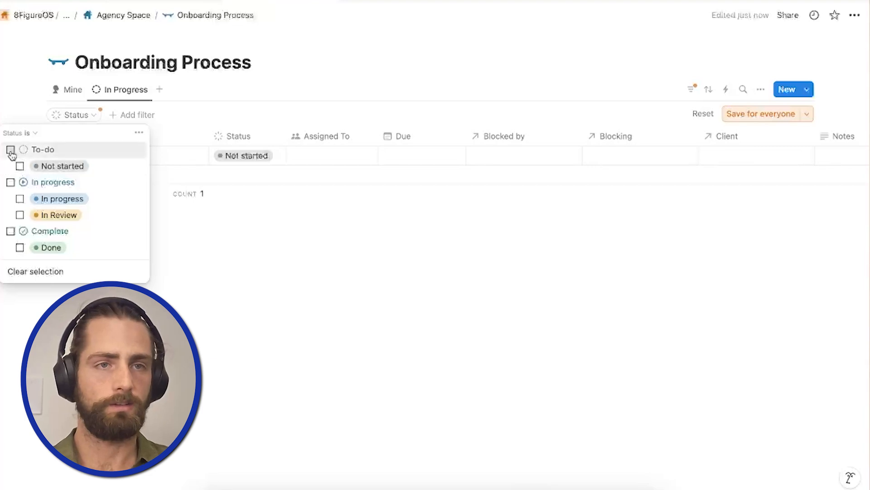
click(251, 203)
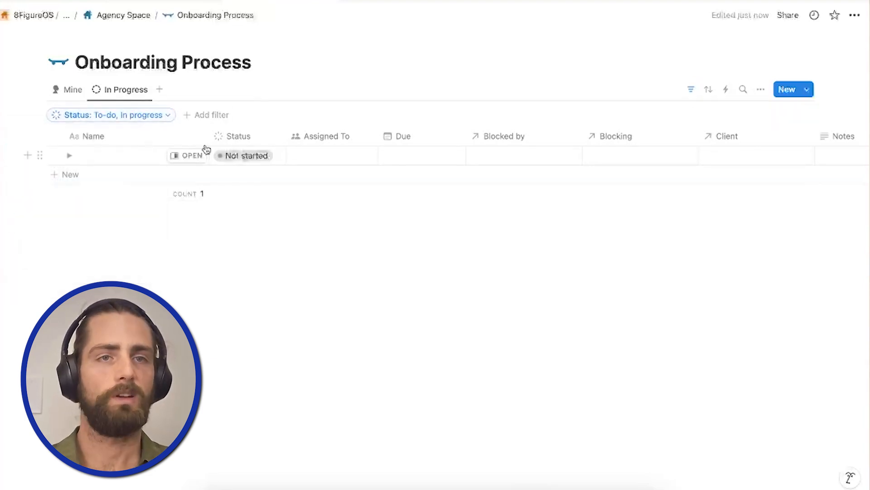
Add the suggested By assignee view to the Onboarding Process database.
click(160, 91)
click(136, 140)
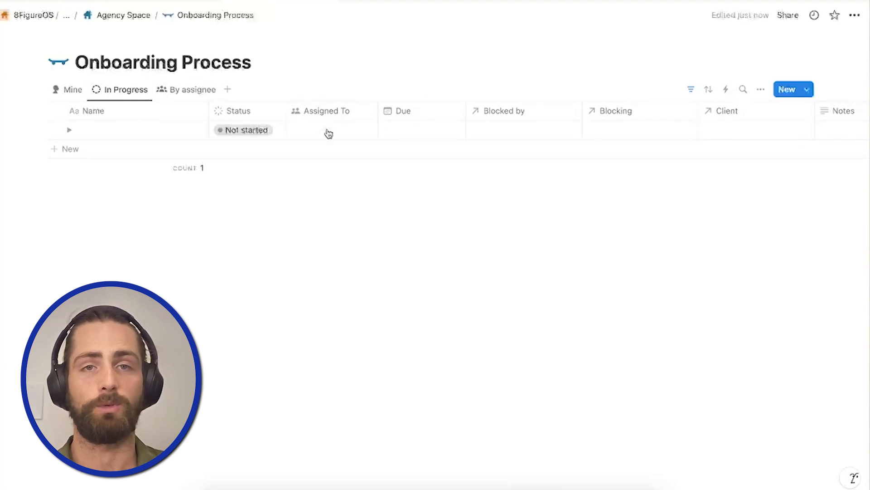
Move the Phase and Role columns directly after Due in the In Progress view.
scroll(470, 110, right, 5)
drag(649, 110, 137, 114)
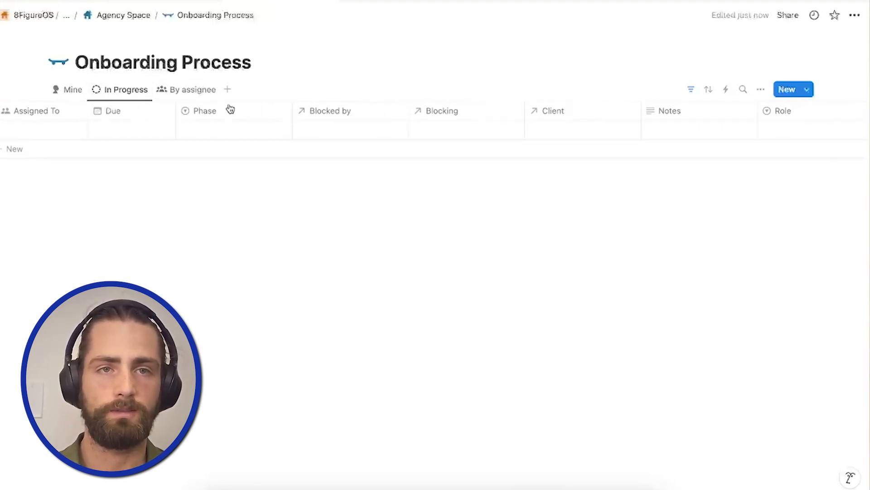
drag(796, 109, 353, 108)
scroll(439, 141, left, 5)
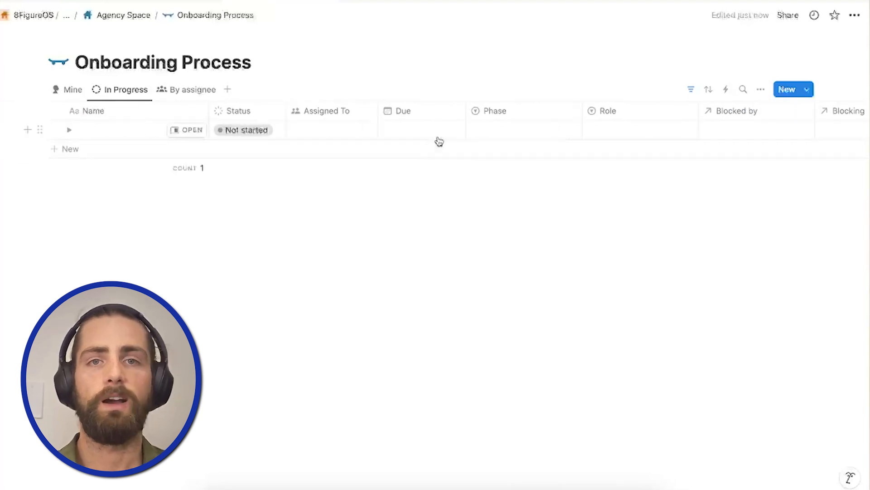
Add the options Onboarding and GoHighLevel Setup to the Phase property.
click(497, 114)
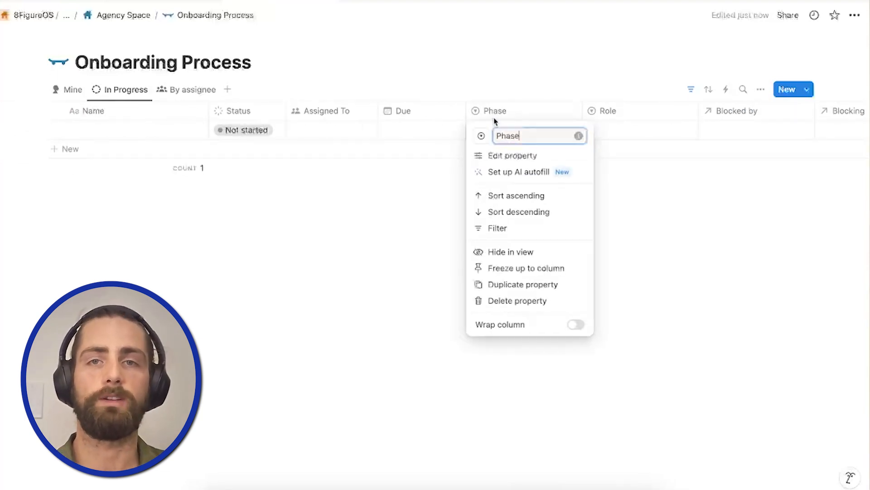
click(492, 155)
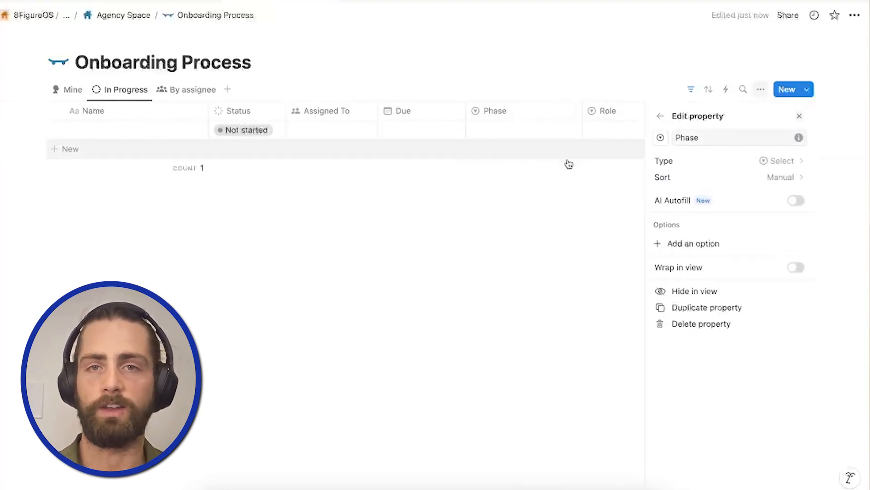
click(700, 245)
text(Onboarding)
key(Return)
text(GoHighLevel)
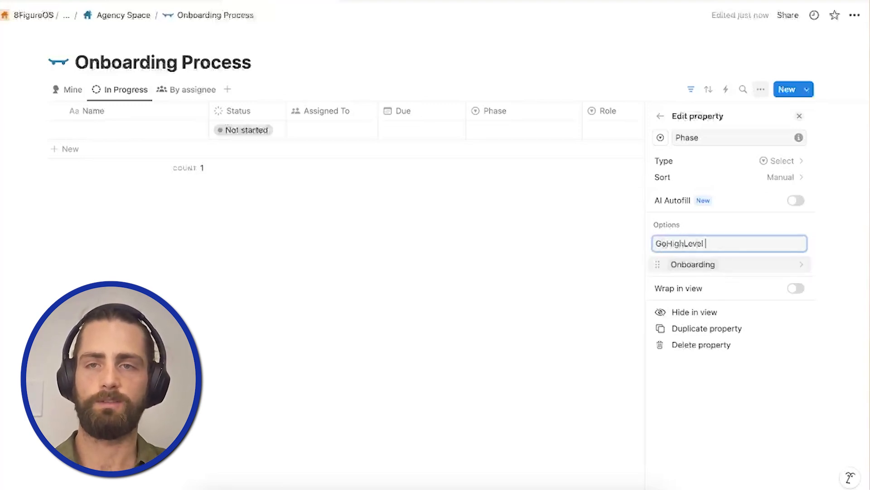
text( Setup)
key(Return)
Set the colour of the Onboarding option in the Phase property to yellow.
click(700, 262)
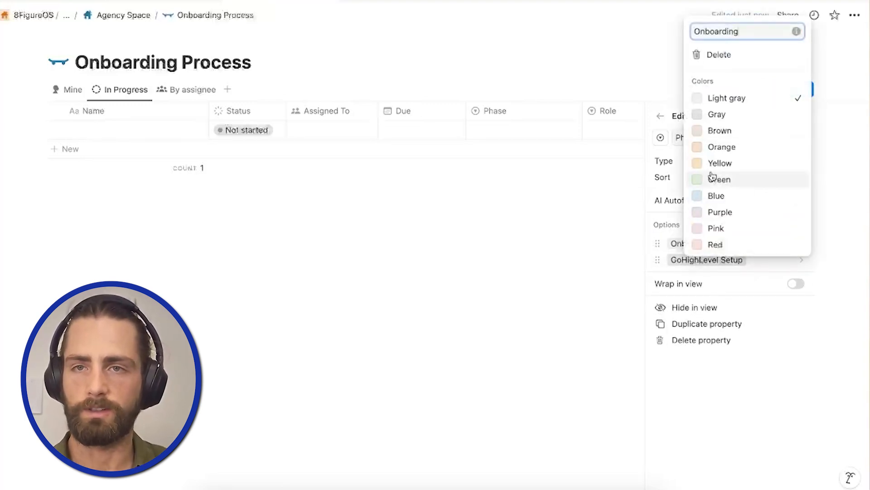
click(713, 164)
click(800, 225)
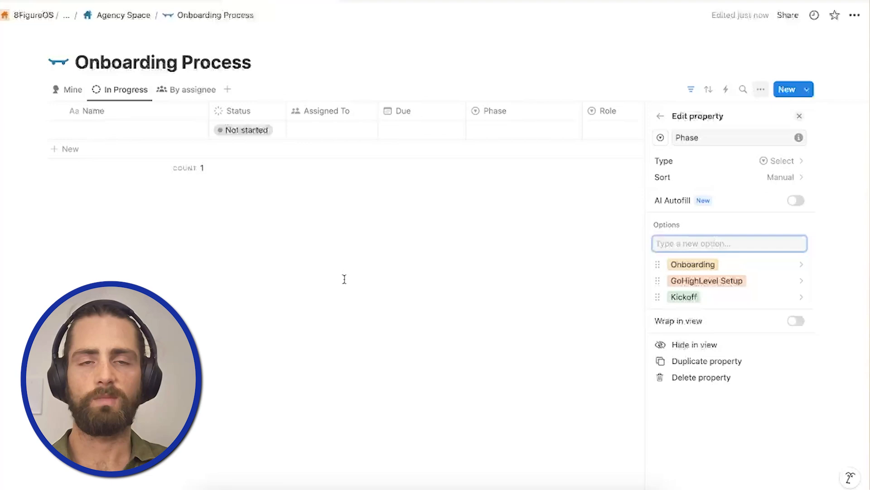
click(344, 278)
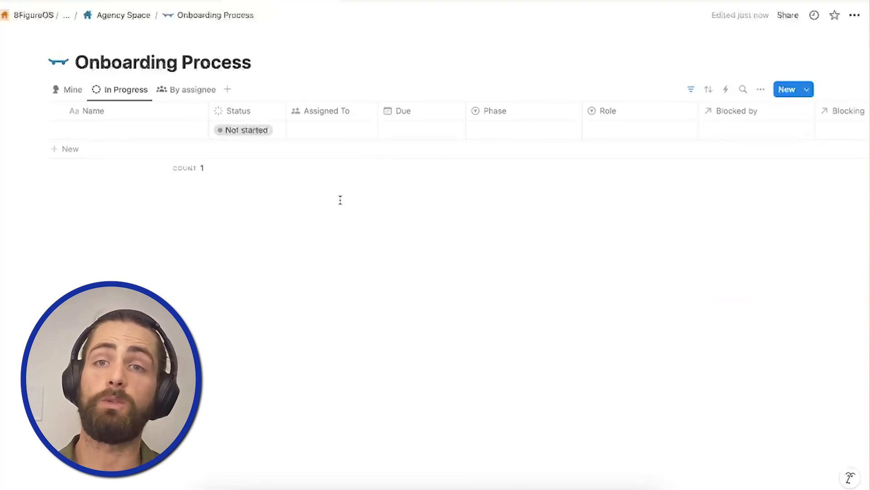
Add the options Founder, Account Manager and GoHighLevel Manager to the Role property.
click(624, 111)
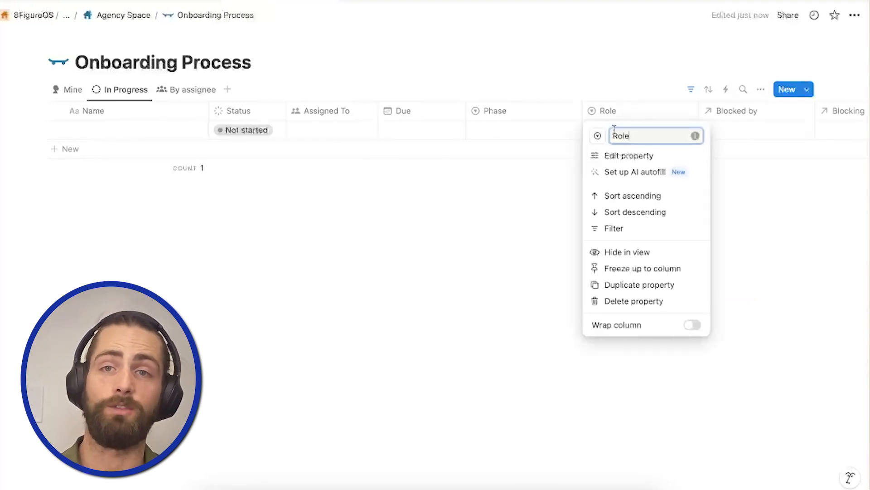
click(614, 156)
click(712, 244)
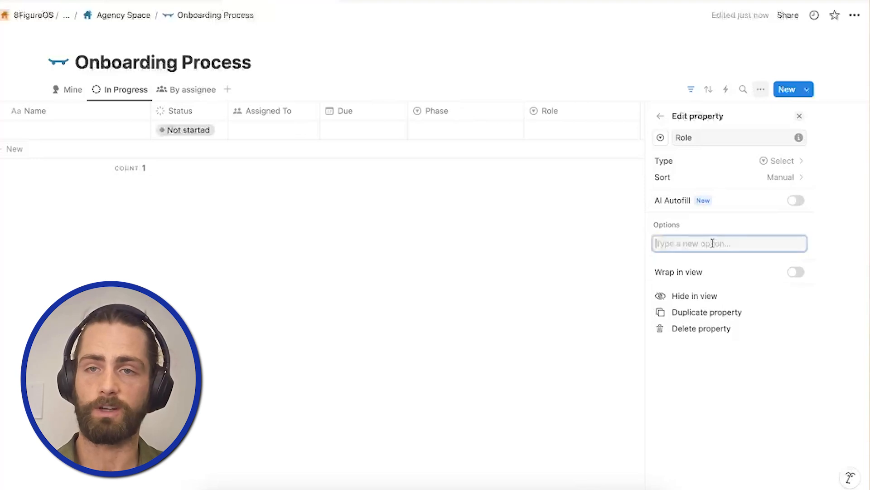
text(Founder)
key(Return)
text(Account Manager)
key(Return)
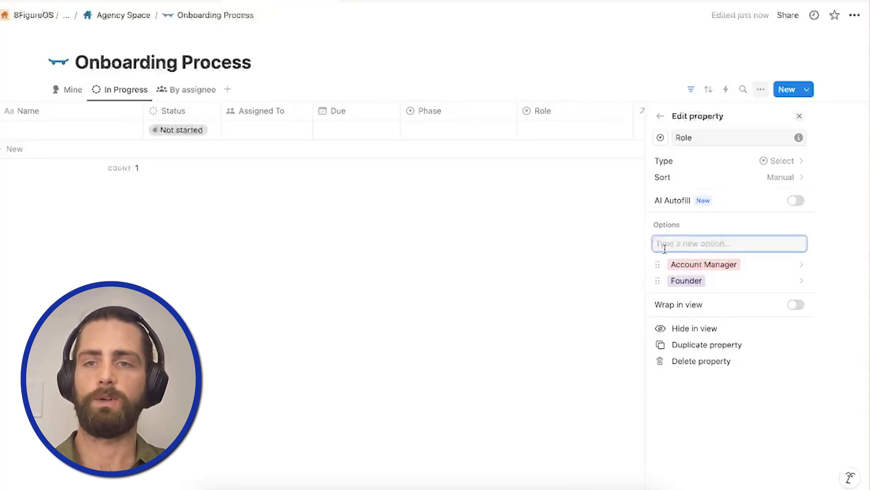
text(GoHighLevel Manage)
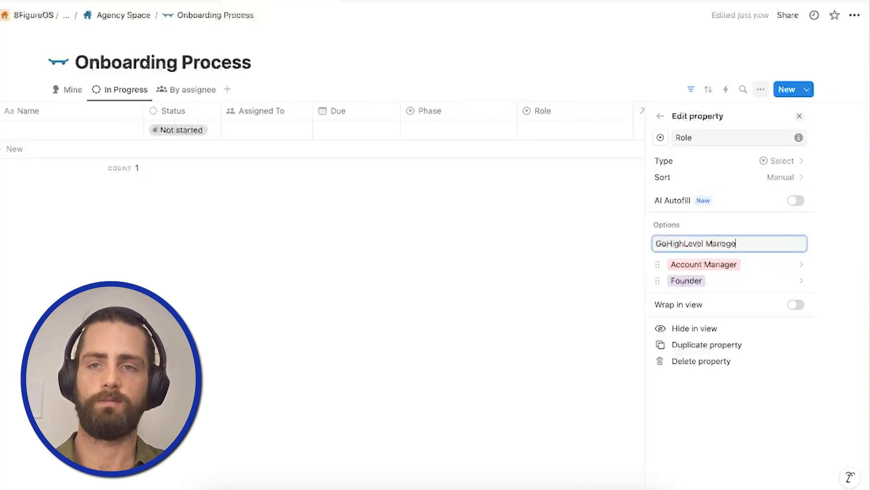
text(r)
key(Return)
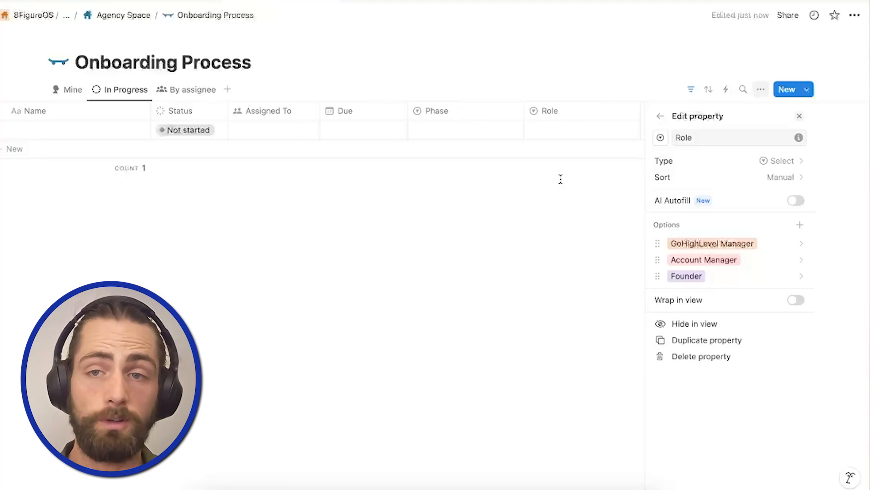
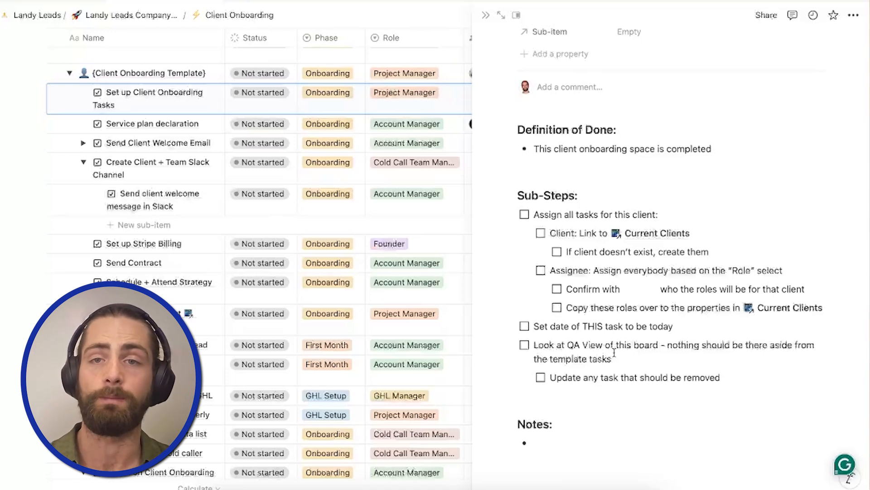
click(34, 274)
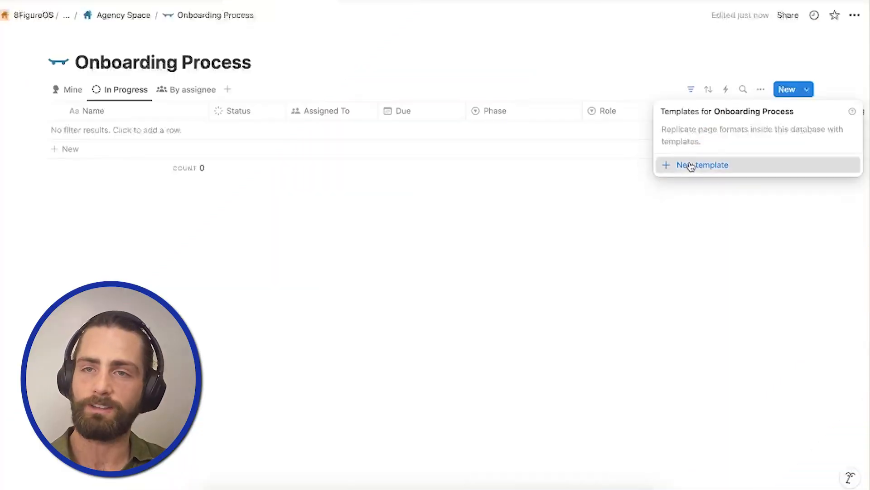
Start a new Onboarding Process task template, adding Ongoing as its Phase and choosing Account Manager as its Role.
click(684, 165)
click(338, 337)
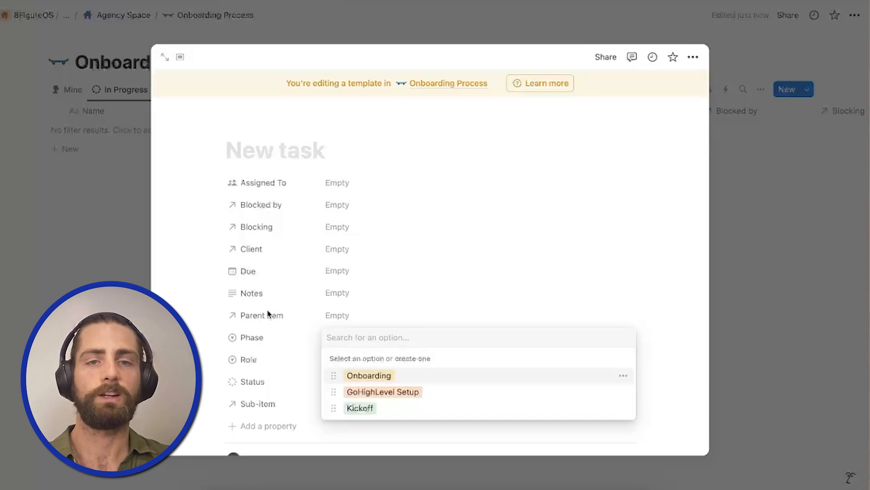
text(Ongoing)
key(Return)
click(357, 362)
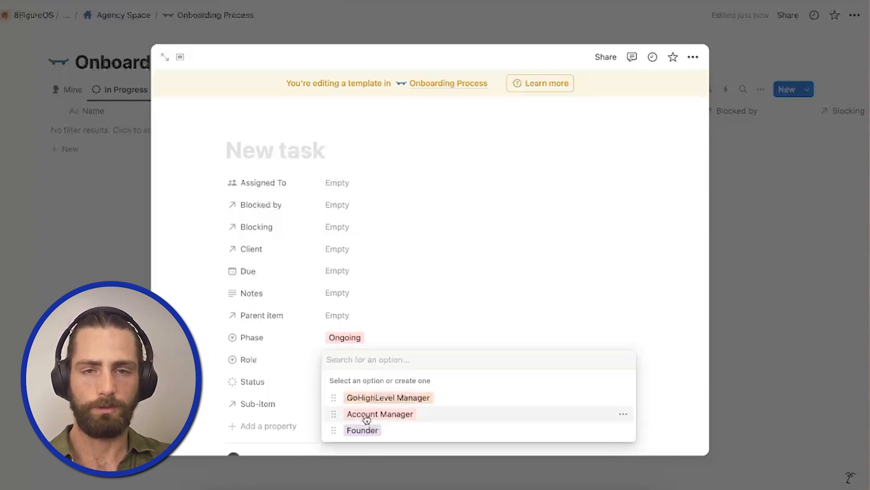
click(361, 413)
Title the task template "Send monthly report to client".
click(255, 157)
text(Send )
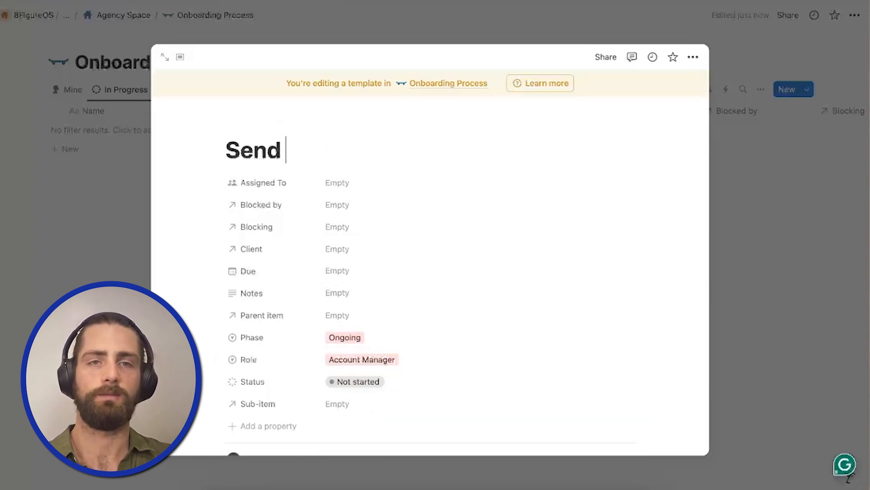
text(monthly report to client)
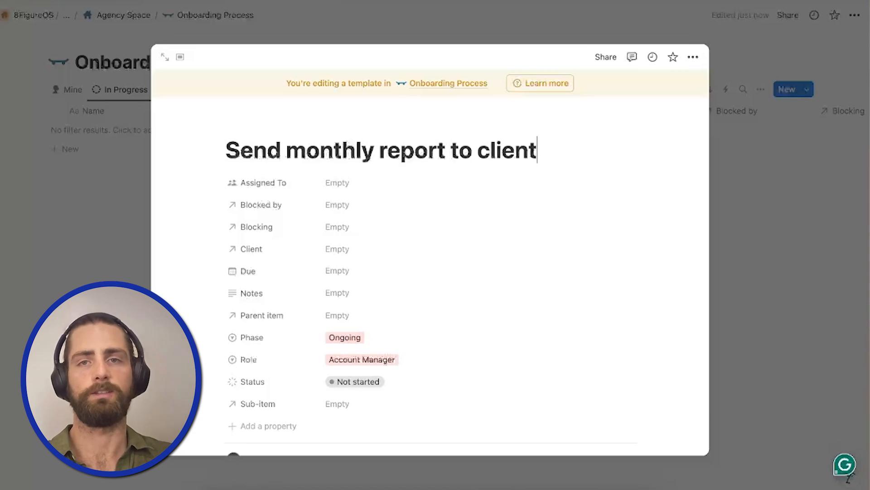
key(Return)
Fill the Sub-steps checklist: Pull report from Google Analytics, Create copy of client report, Fill in information, Send report to client.
scroll(269, 258, up, 1)
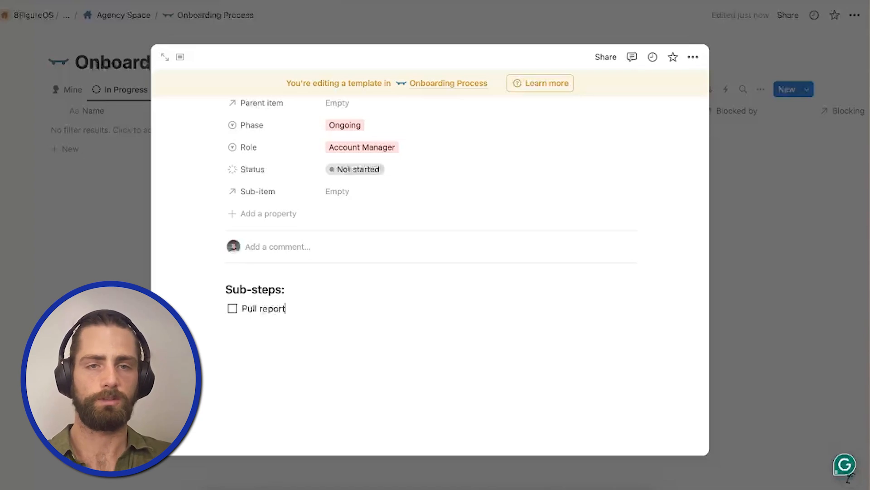
text(oogle Analytics)
key(Return)
text(Create copy of client r)
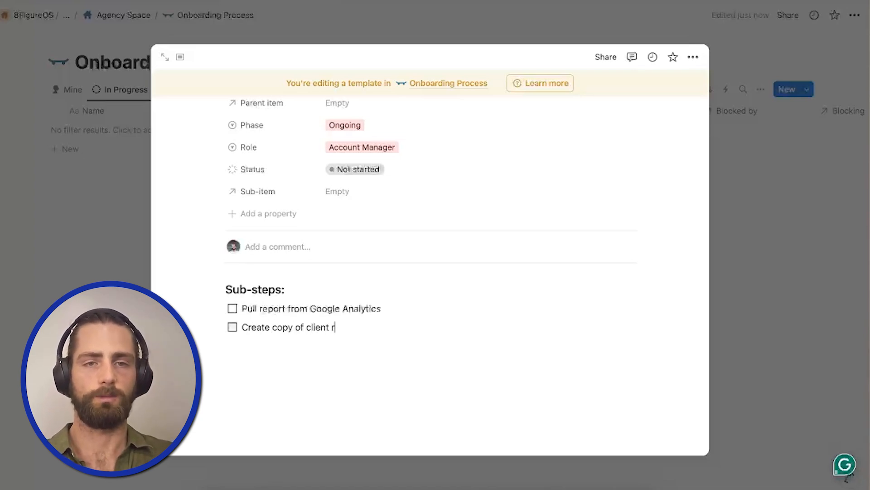
text(eport)
key(Return)
text(Fill in inf)
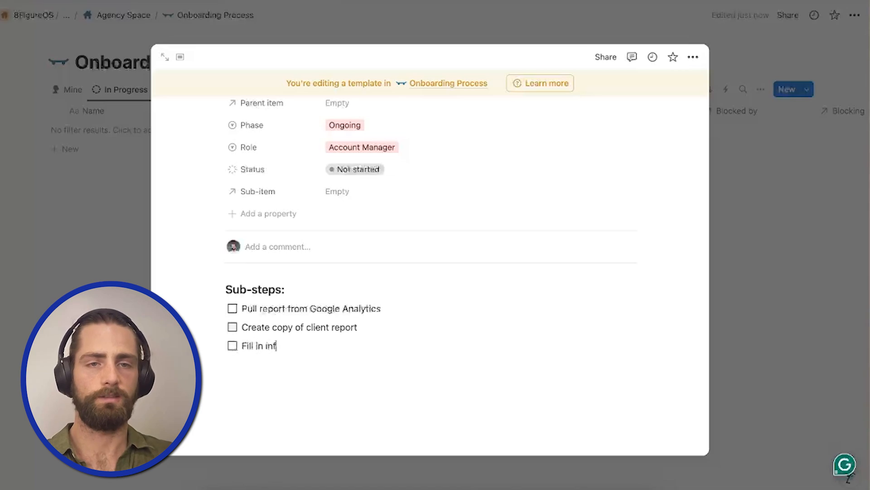
text(ormation)
key(Return)
text(Send repor)
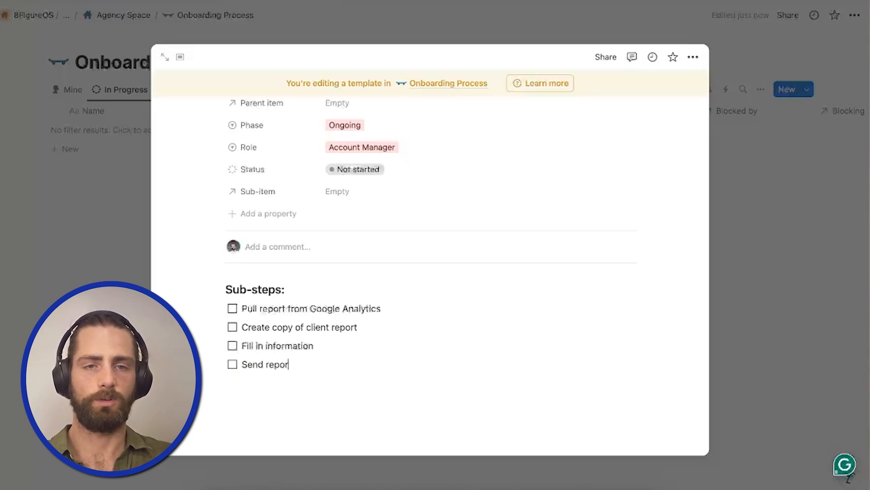
text(t to client)
key(Return)
key(Return)
Insert a quote block below the Sub-steps checklist and paste the copied content into it.
text(")
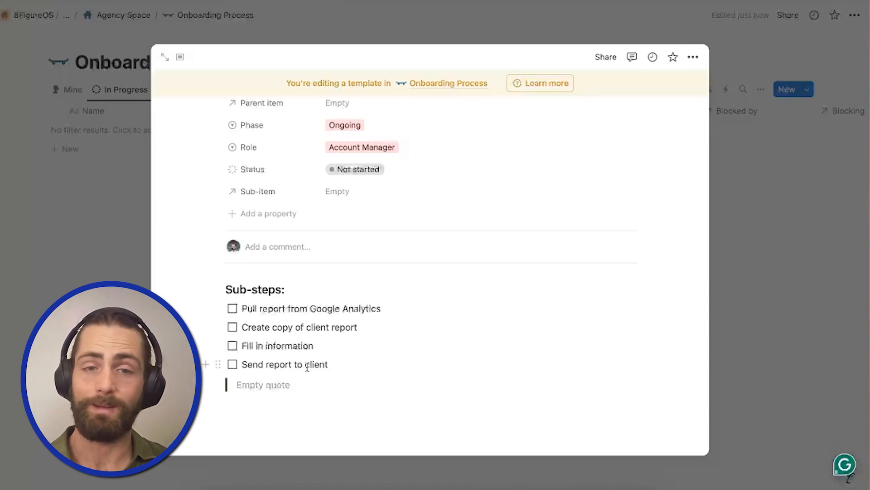
text(Hey {client name}, Happy Monday!  Wanted to give a quick update on your campaign. Here are the #s from last week: - Dialed: - Connected: - Leads Generated: - Calls Booked:  Wins: {Win #1. Don’t Skip Wins!} {Win #2. Don’t Skip Wins!}  Notes: {Any hot leads or things we’re working on} {Any fixes we’re making or upgrades that are in progress} {Any other update they need from the campaign}  Excited to keep this campaign moving forward 🚀)
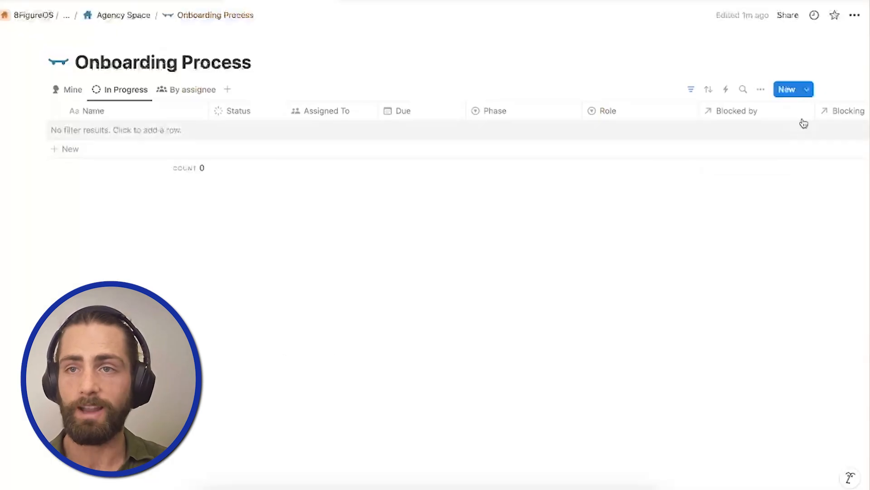
Set the monthly report template to repeat every 1 month and save the schedule.
click(807, 90)
click(850, 132)
click(749, 101)
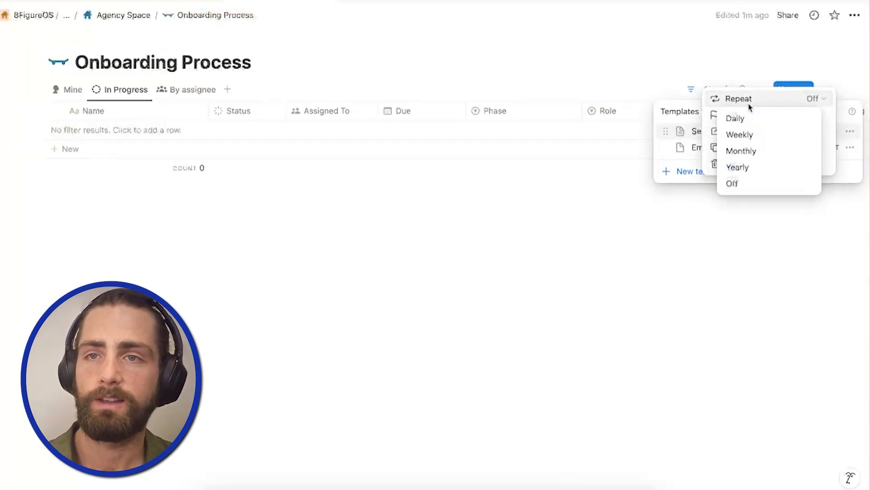
click(744, 150)
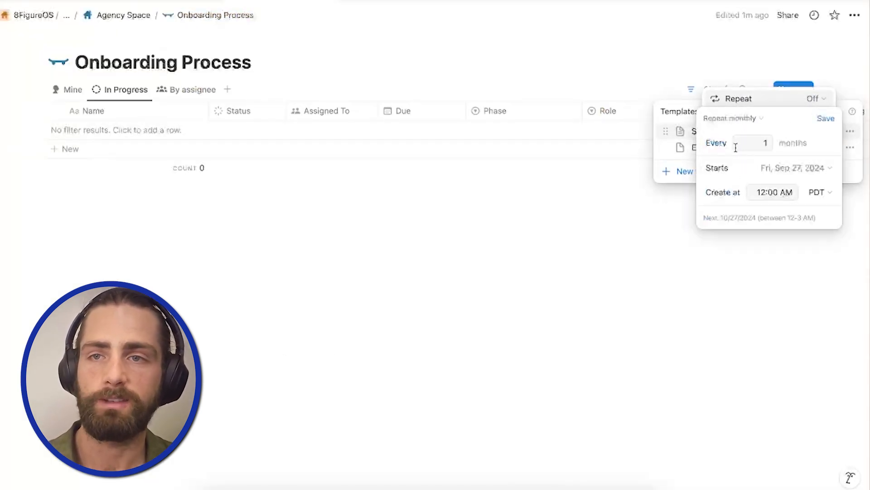
click(825, 118)
click(634, 219)
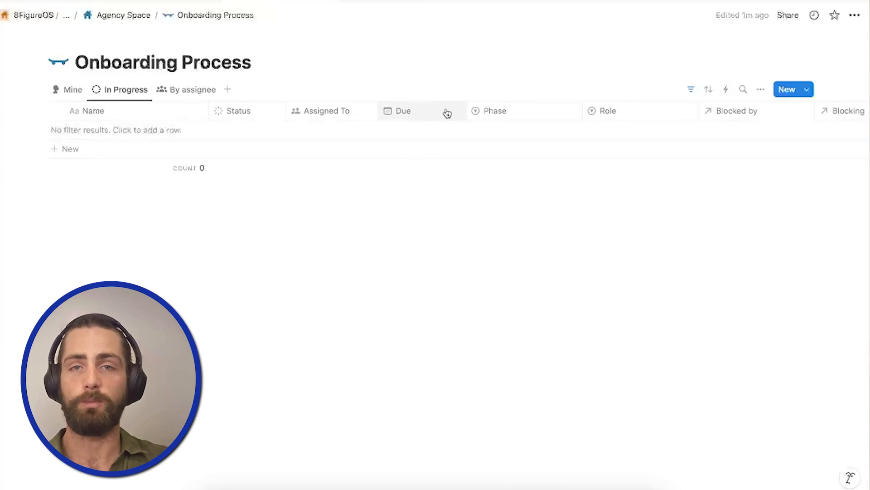
Add a relation property linked to the SOPs database, plus a blank task row in the In Progress view.
scroll(447, 113, right, 8)
click(824, 110)
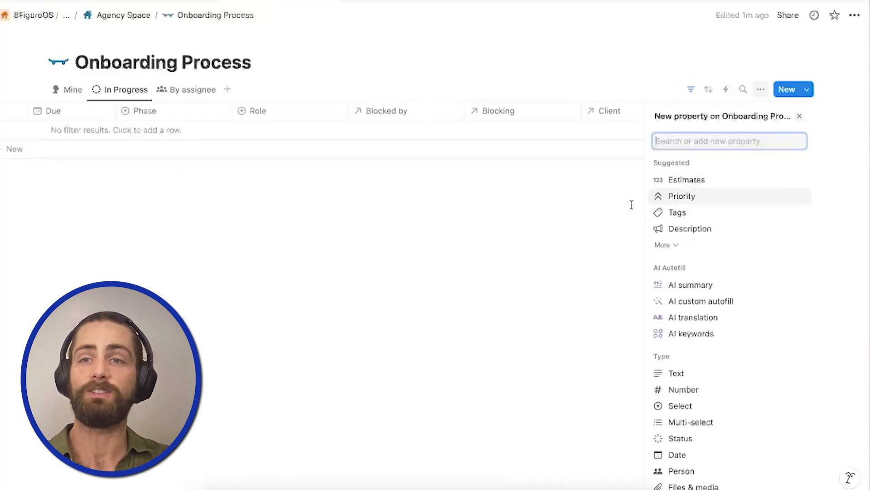
text(rel)
click(714, 178)
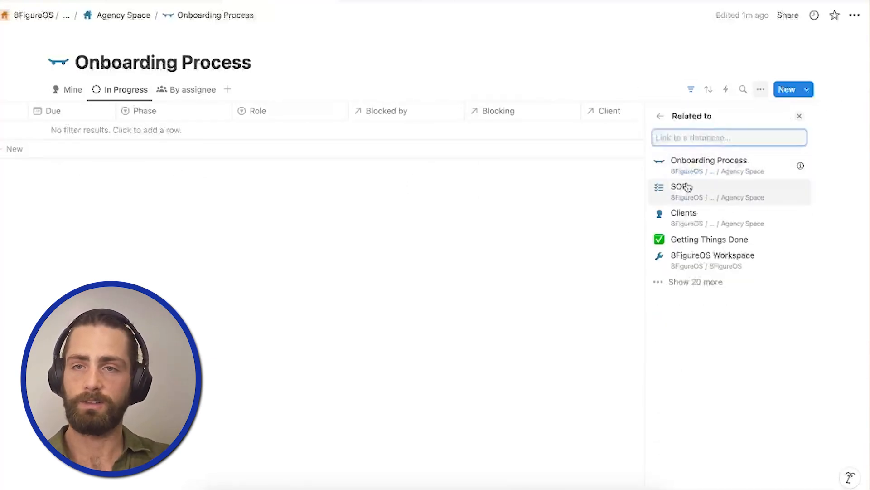
click(685, 186)
scroll(657, 136, left, 10)
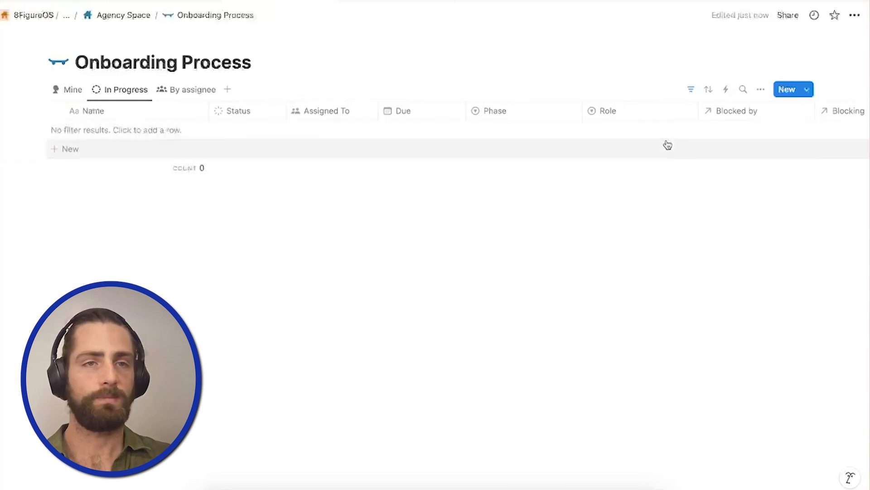
click(316, 136)
key(Escape)
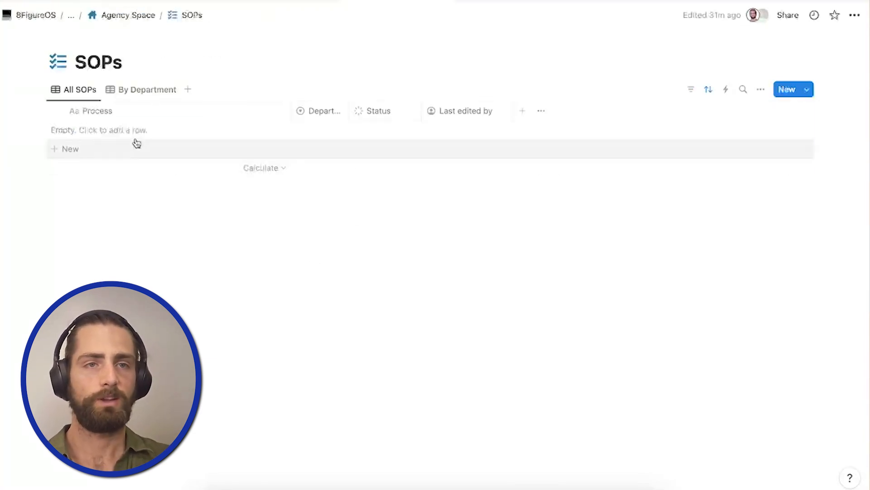
Add an entry titled "SOP: Sending Weekly Report to a Client" to the SOPs database.
click(136, 142)
text(SOPS)
key(BackSpace)
key(BackSpace)
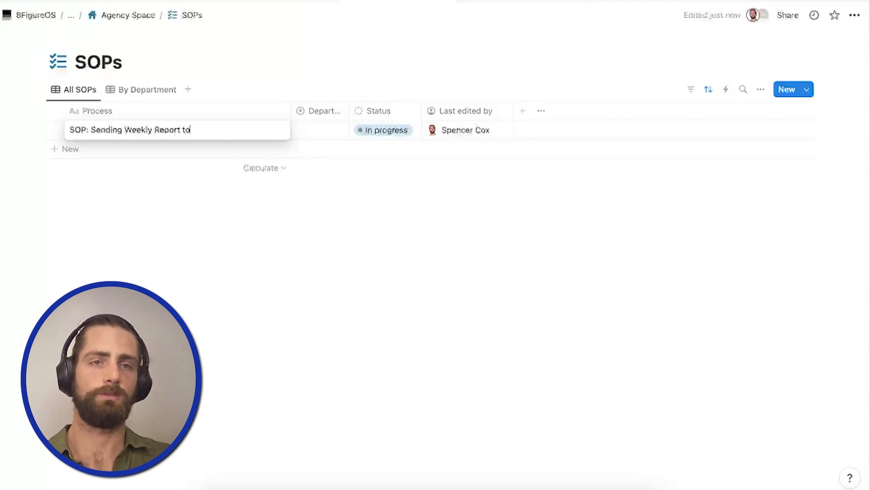
text(P: Sending Weekly Report to a Client)
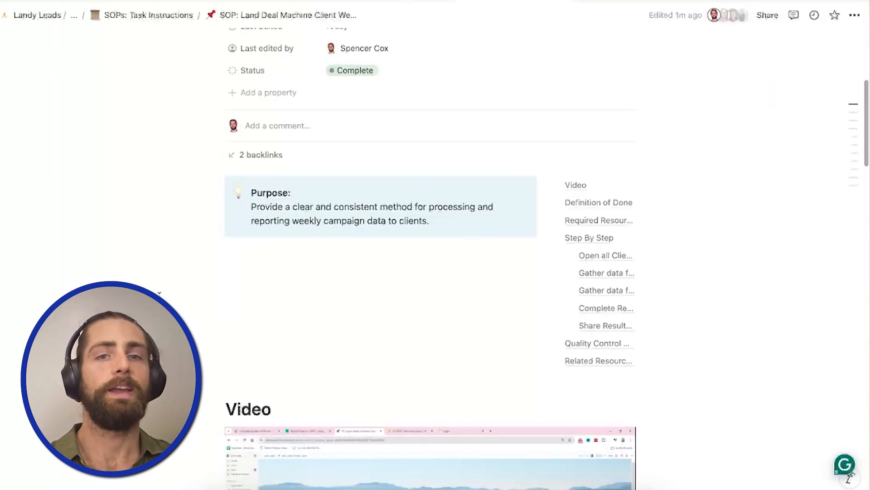
Read through the example Land Deal Machine client SOP, from its video and required resources to the step-by-step checklists and client message.
scroll(430, 254, down, 7)
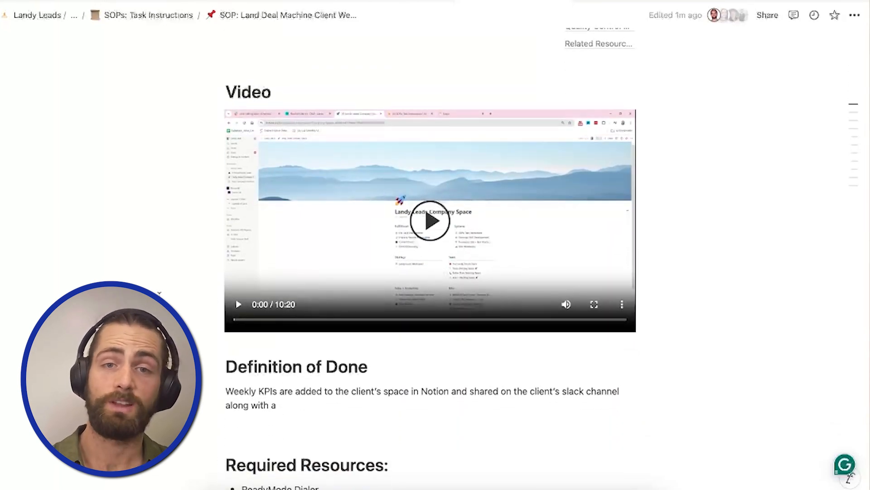
scroll(431, 254, down, 6)
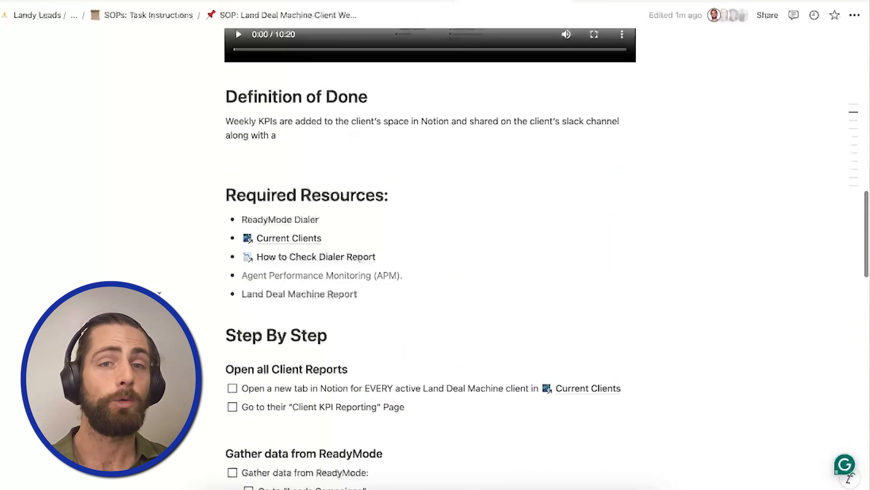
scroll(430, 254, down, 5)
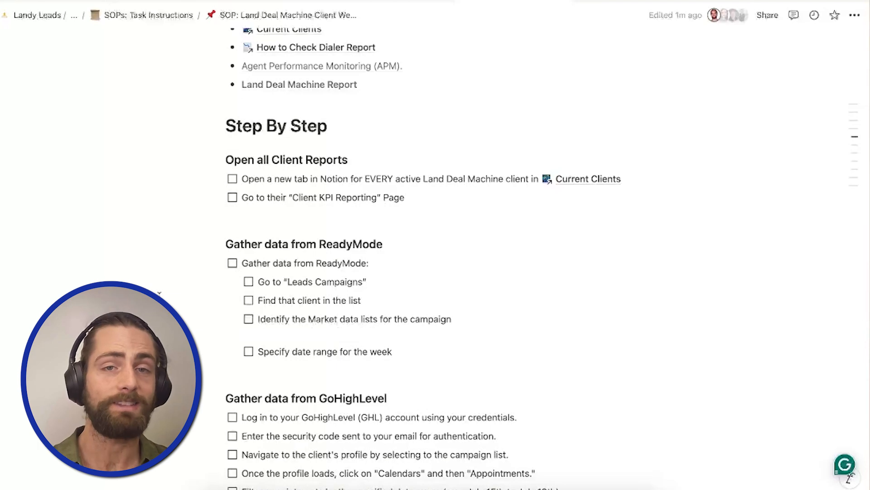
scroll(159, 293, down, 15)
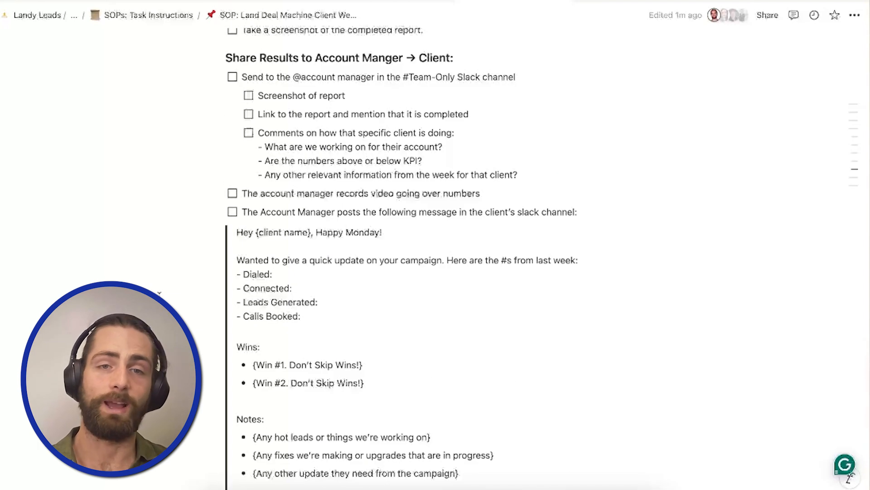
scroll(159, 292, down, 8)
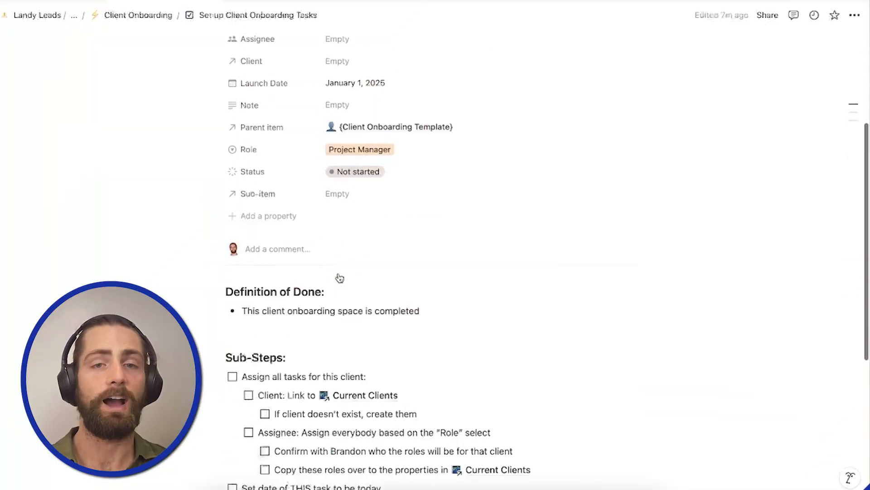
On the Set up Client Onboarding Tasks page, tick the sub-steps for assigning all tasks and linking the client to Current Clients.
scroll(338, 275, down, 4)
scroll(338, 272, down, 1)
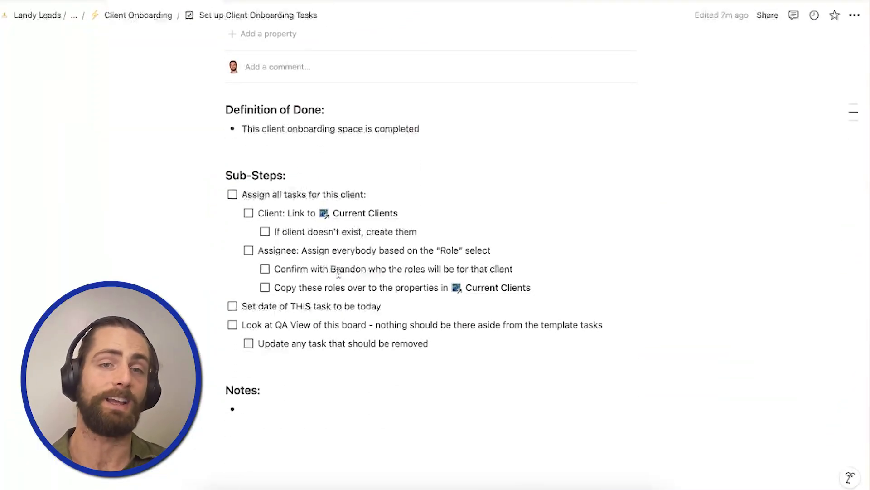
click(232, 195)
click(248, 213)
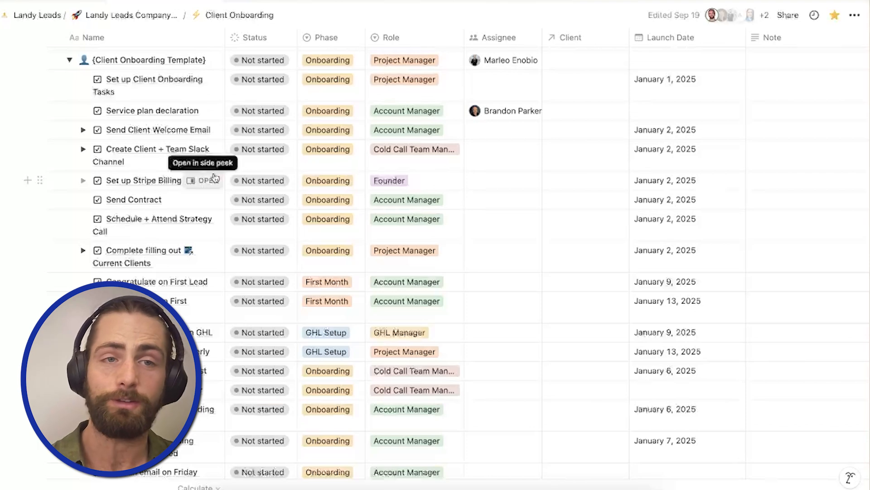
Expand the Action on Client Onboarding Form task in the Client Onboarding template and review its sub-items.
scroll(86, 200, down, 2)
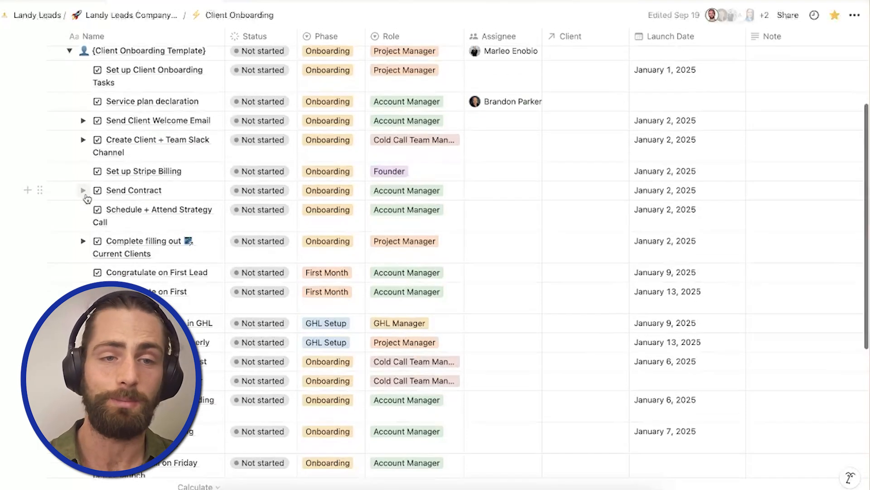
scroll(84, 327, down, 3)
click(84, 215)
scroll(83, 214, down, 1)
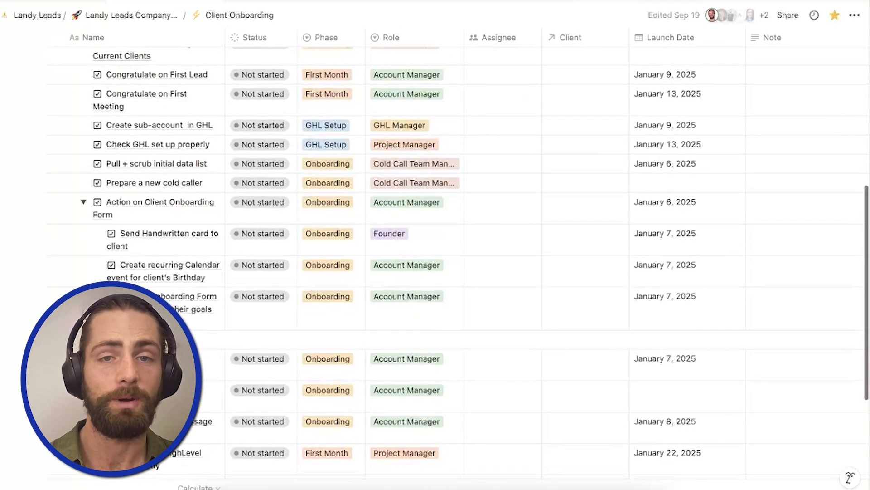